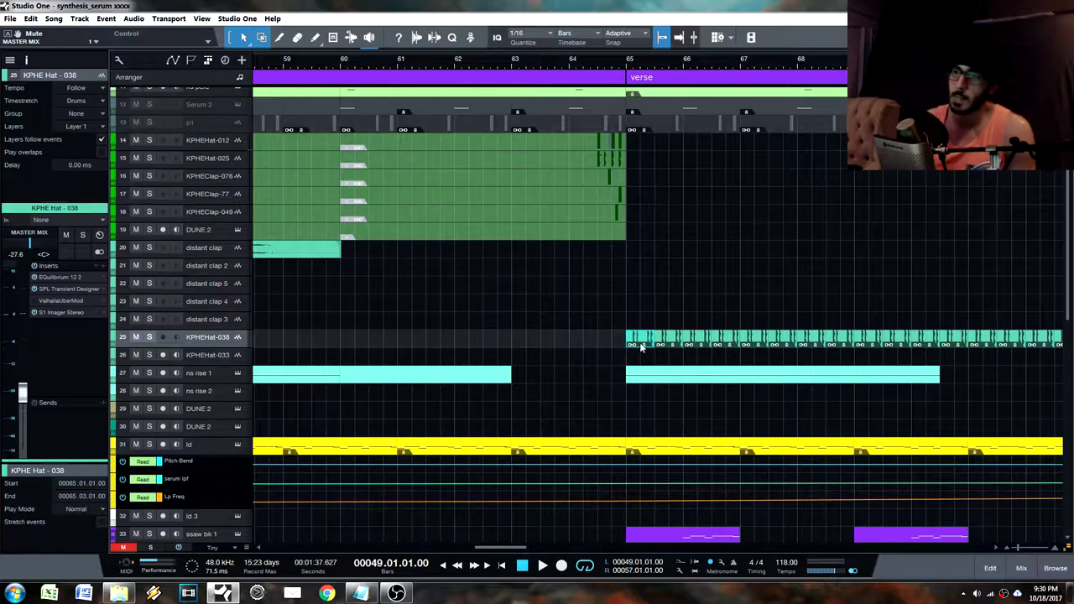
# - Set the loop range from bar 65 to bar 66 at the start of the verse and play it briefly
pyautogui.click(634, 349)
pyautogui.moveTo(644, 56)
pyautogui.mouseDown()
pyautogui.moveTo(629, 72)
pyautogui.moveTo(660, 71)
pyautogui.mouseUp()
pyautogui.press('e')
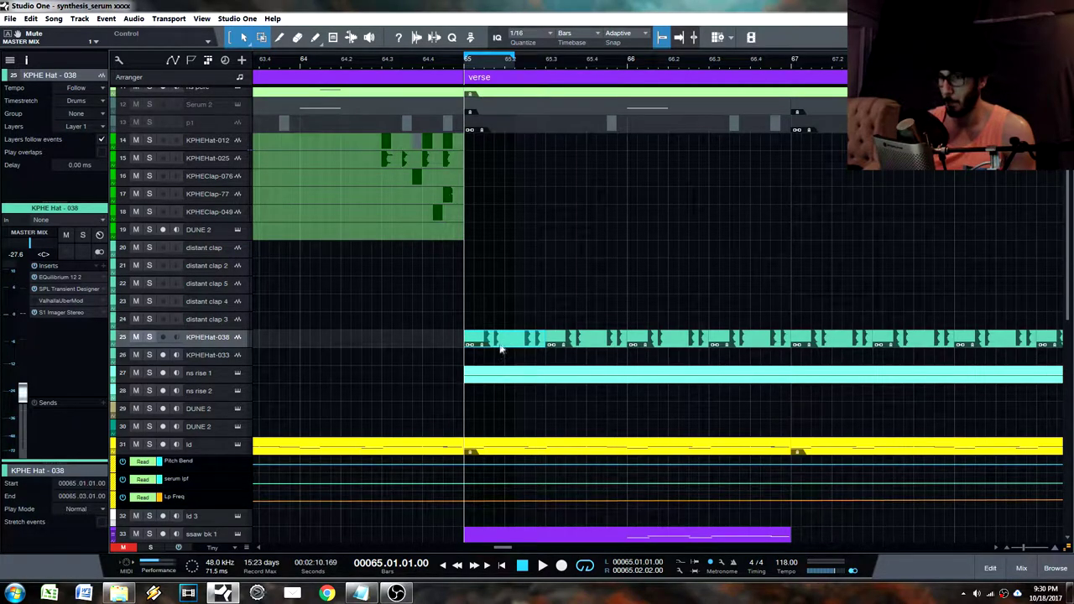
pyautogui.keyDown('alt'); pyautogui.click(630, 63); pyautogui.keyUp('alt')
pyautogui.press('space')
pyautogui.press('space')
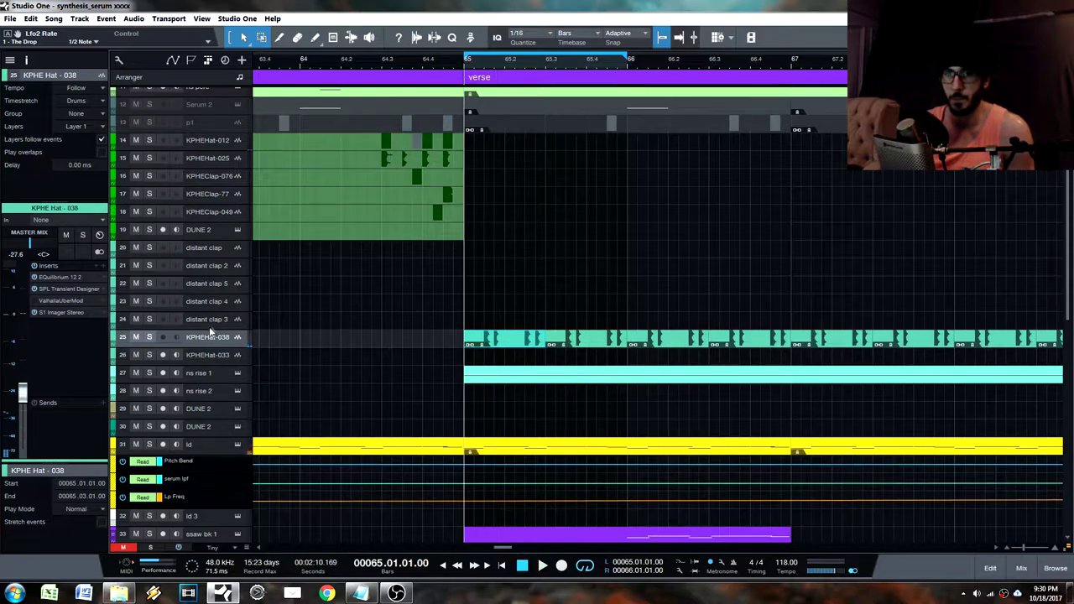
# - Clear the solo, unmute the master output to listen to the looped bar, and mute the master again
pyautogui.press('s')
pyautogui.click(1022, 568)
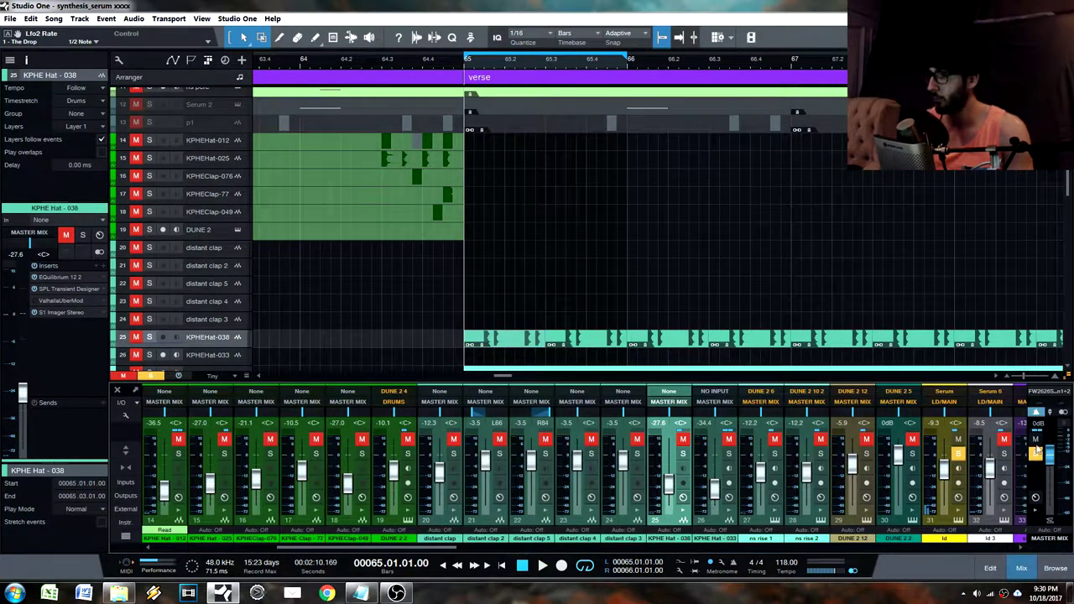
pyautogui.click(1036, 454)
pyautogui.click(1037, 439)
pyautogui.press('space')
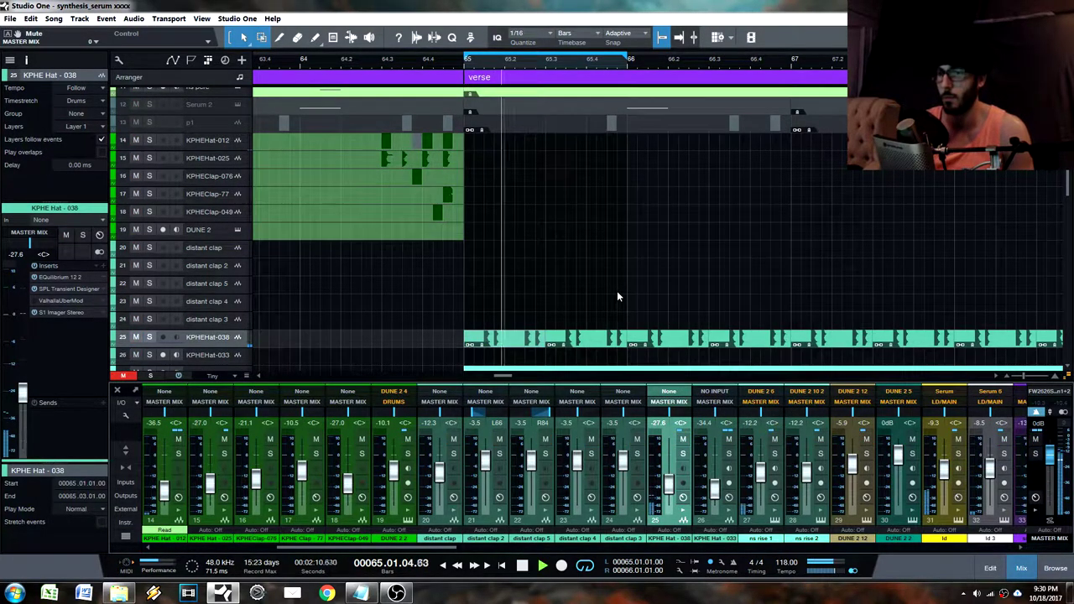
pyautogui.press('space')
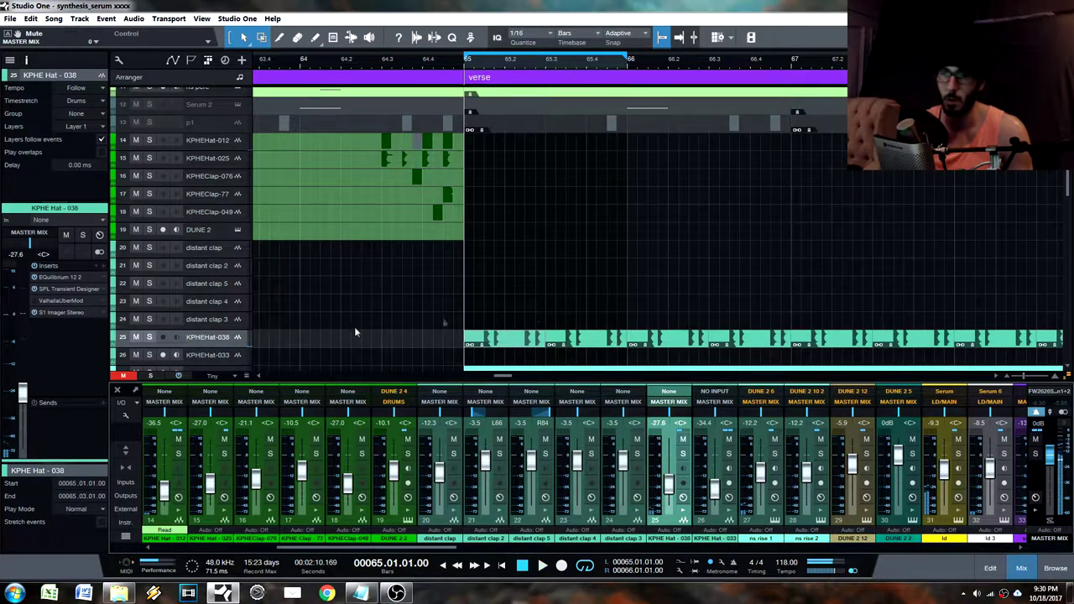
pyautogui.click(1036, 440)
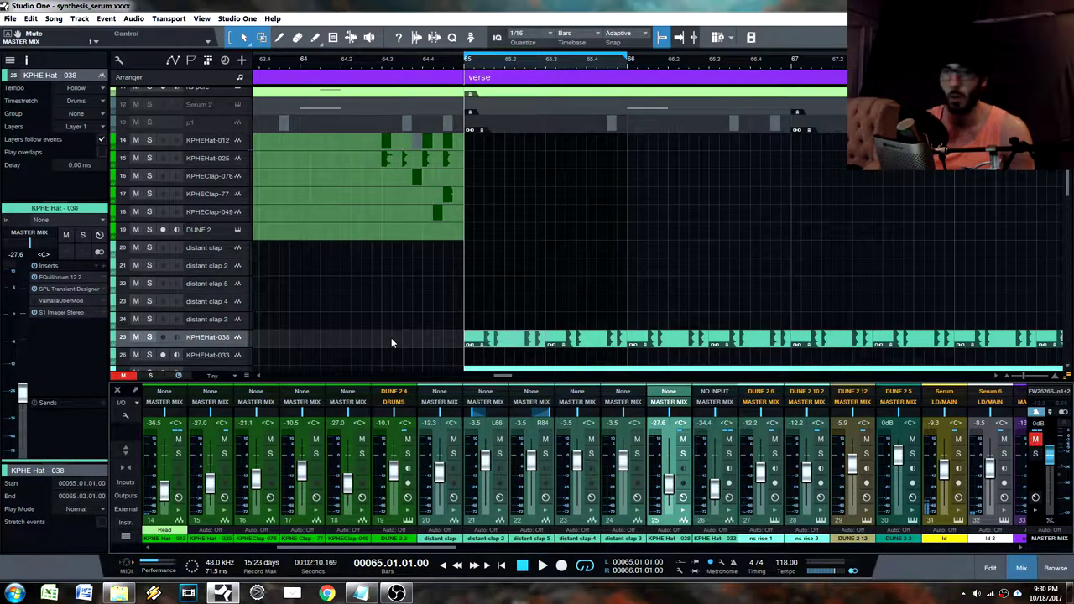
# - Open the first KPHE Hat-038 clip for audio editing and fill its first two sixteenth positions with copied hat hits
pyautogui.doubleClick(499, 342)
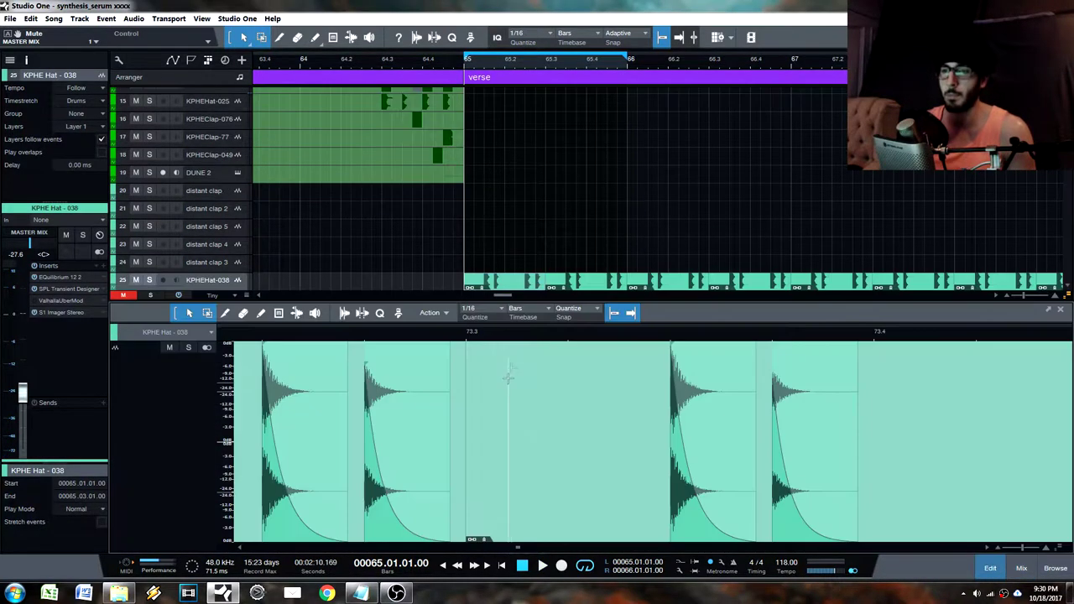
pyautogui.scroll(-5, 381, 338)
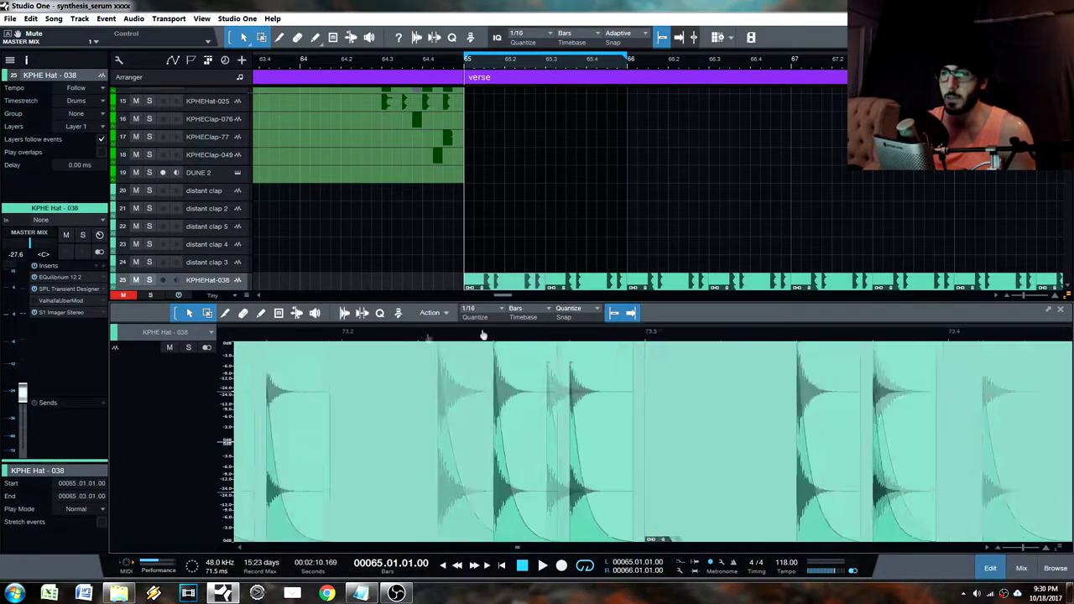
pyautogui.doubleClick(481, 282)
pyautogui.moveTo(445, 340); pyautogui.dragTo(499, 338)
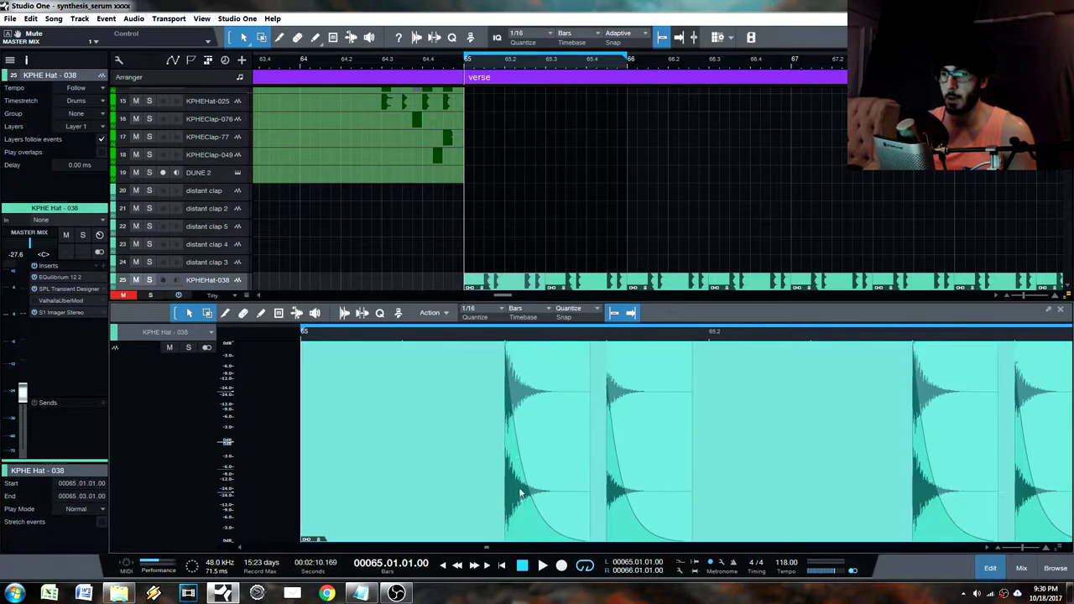
pyautogui.moveTo(529, 526); pyautogui.dragTo(417, 524)
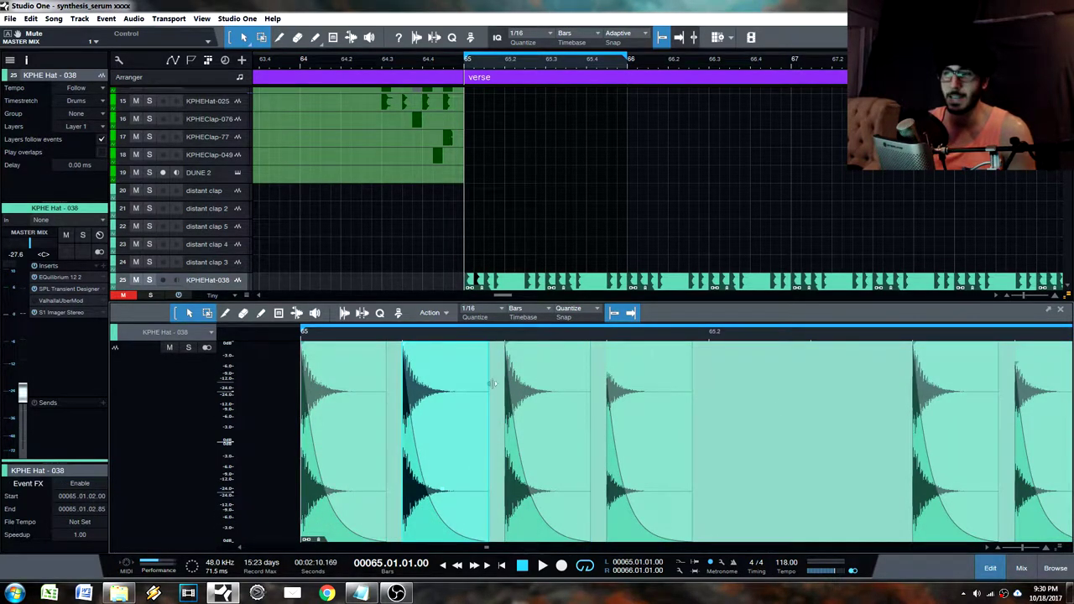
pyautogui.click(491, 280)
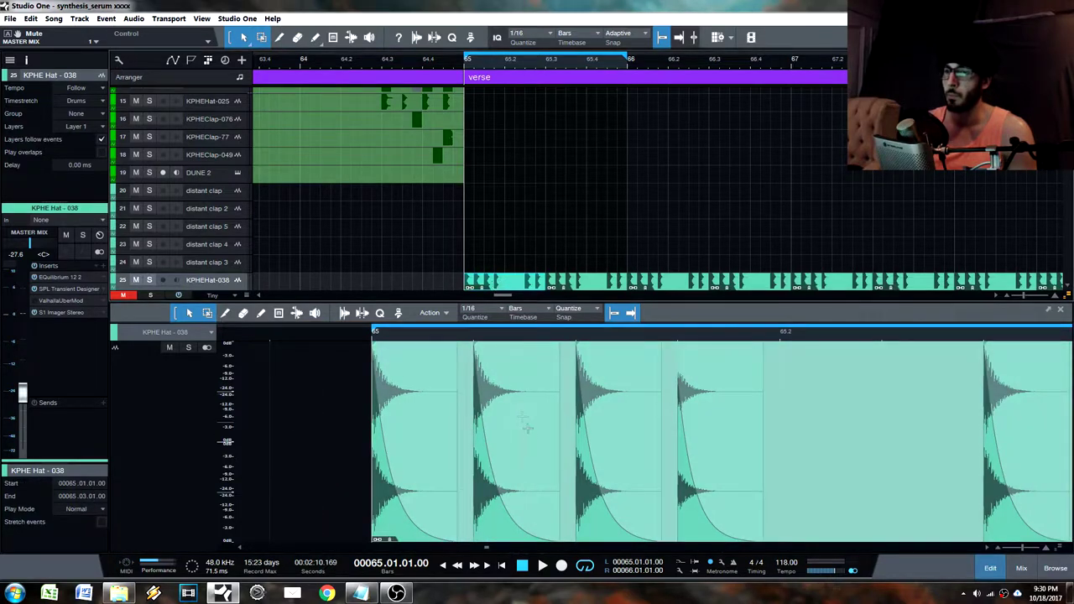
pyautogui.click(625, 468)
pyautogui.press('4')
pyautogui.click(620, 487)
pyautogui.press('1')
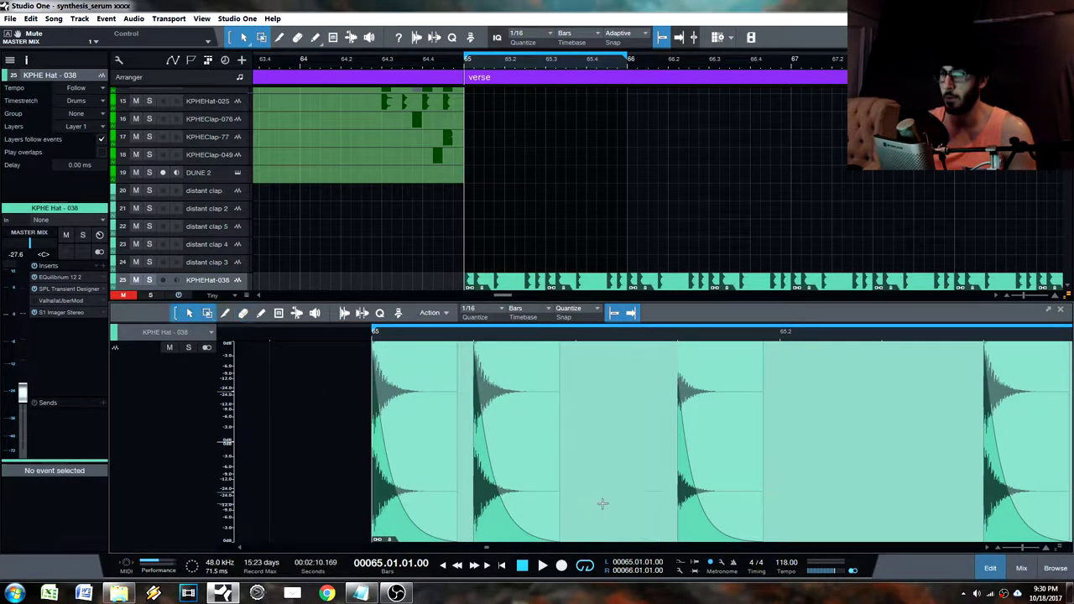
pyautogui.hotkey('ctrl', 'z')
pyautogui.click(622, 383)
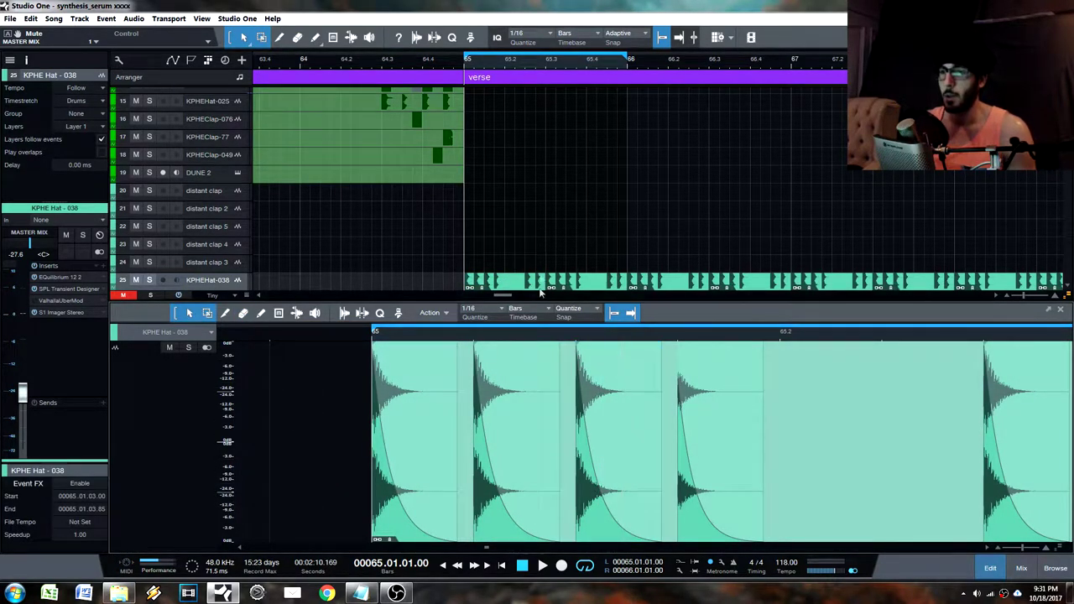
# - Split the first hat clip at beat 65.2 and erase its second half plus the clip that follows it
pyautogui.press('3')
pyautogui.moveTo(780, 341); pyautogui.dragTo(606, 319)
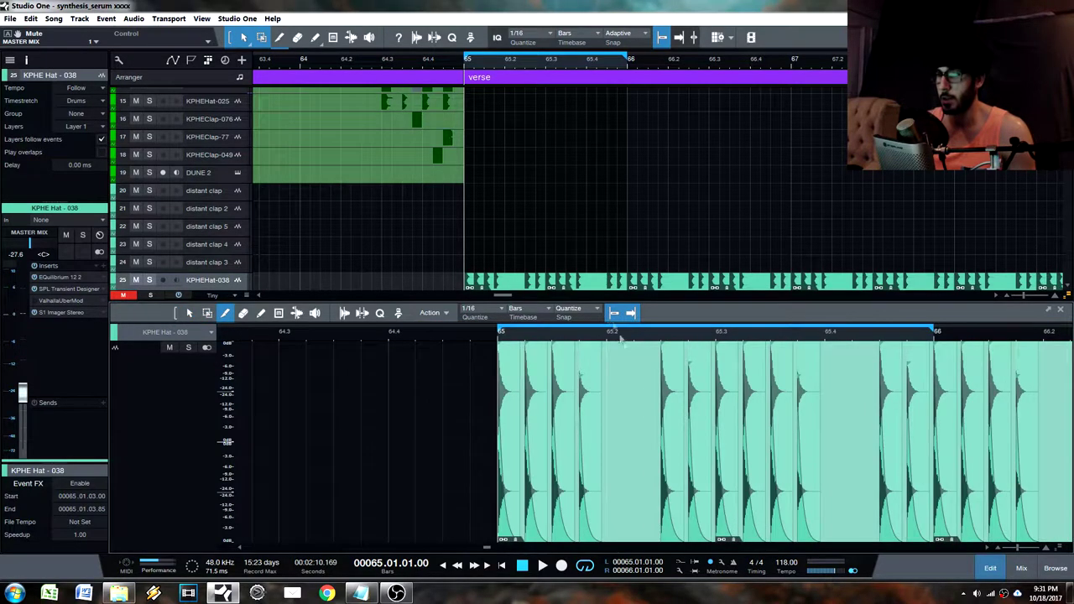
pyautogui.press('3')
pyautogui.click(507, 273)
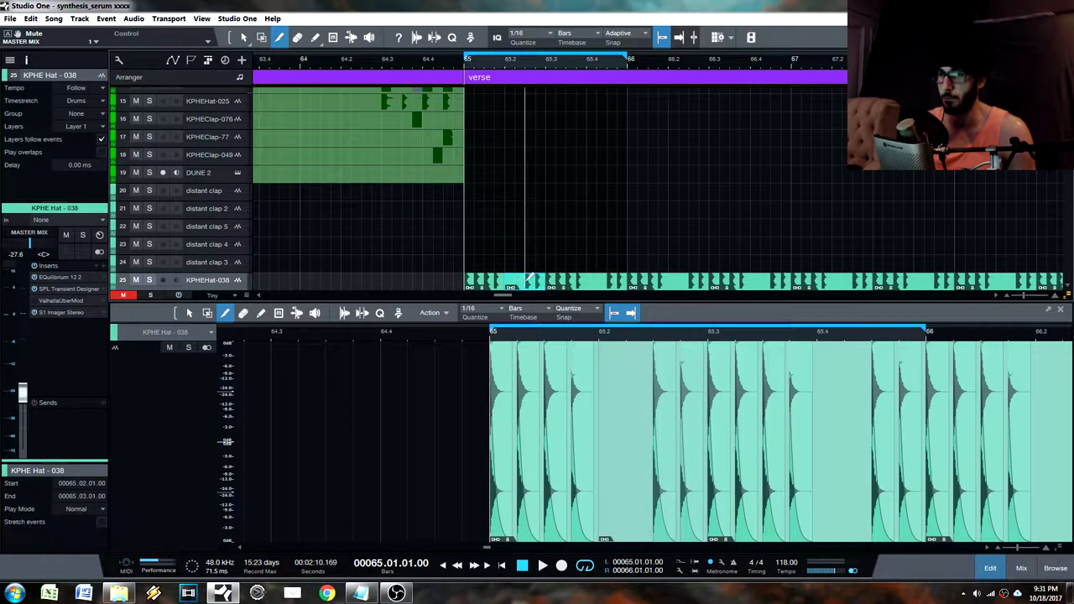
pyautogui.press('4')
pyautogui.moveTo(518, 281); pyautogui.dragTo(565, 280)
pyautogui.press('1')
# - Duplicate the one-beat hat clip three times to fill bar 65 and erase the old hat clips in the first half of bar 66
pyautogui.click(497, 280)
pyautogui.press('d')
pyautogui.press('d')
pyautogui.press('d')
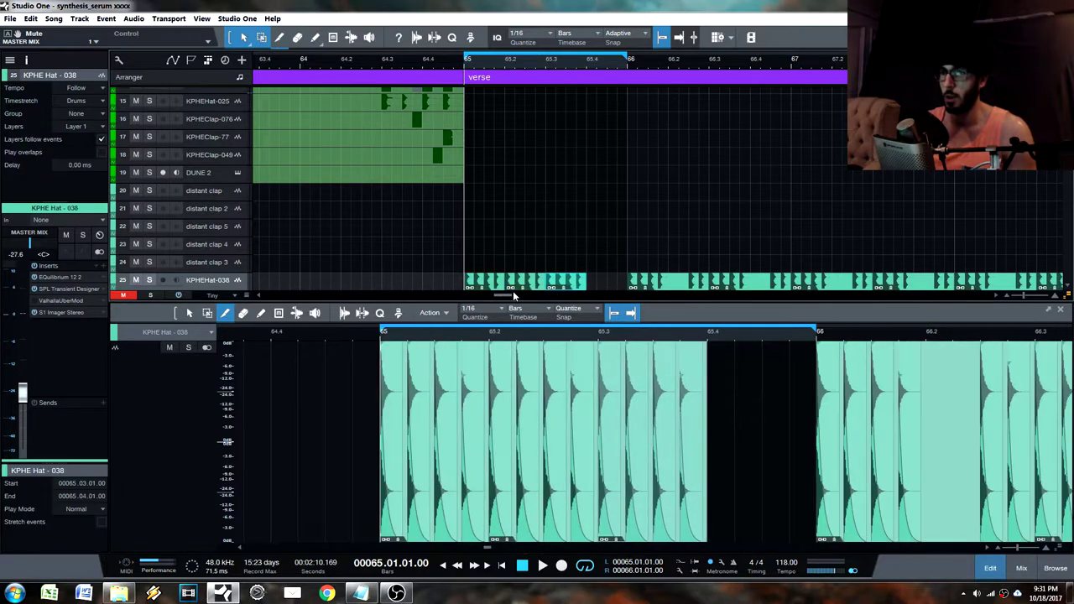
pyautogui.press('4')
pyautogui.click(653, 275)
pyautogui.click(654, 275)
pyautogui.press('1')
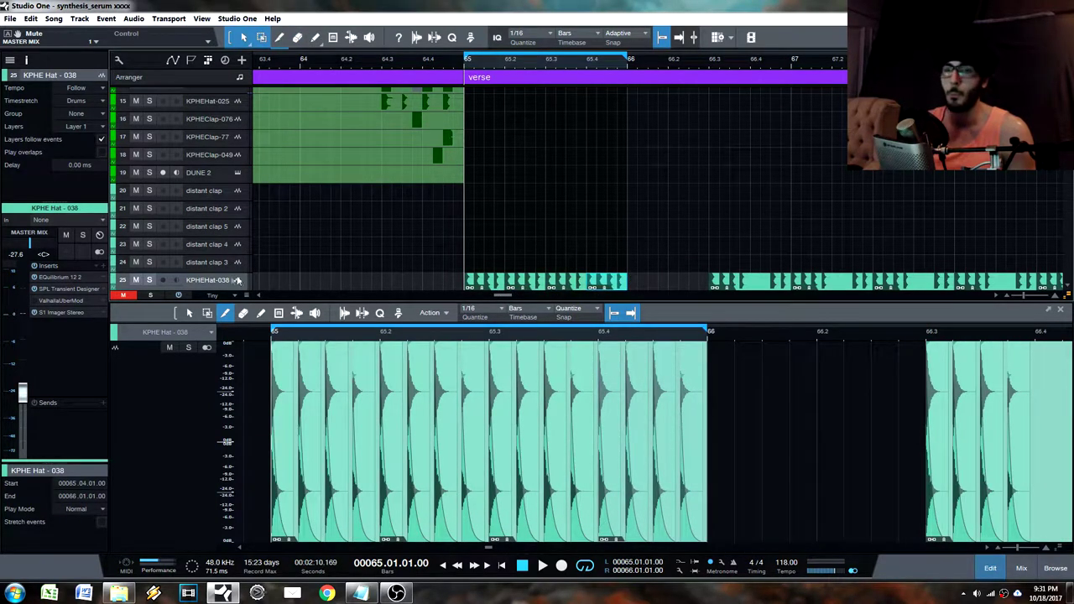
# - Erase the old hat clips up to bar 70 and duplicate the full bar of hats to continue the pattern up to bar 68
pyautogui.moveTo(726, 70); pyautogui.dragTo(629, 33)
pyautogui.press('4')
pyautogui.moveTo(631, 279)
pyautogui.mouseDown()
pyautogui.moveTo(772, 263)
pyautogui.moveTo(560, 287)
pyautogui.mouseUp()
pyautogui.press('1')
pyautogui.press('d')
pyautogui.hotkey('ctrl', 'd')
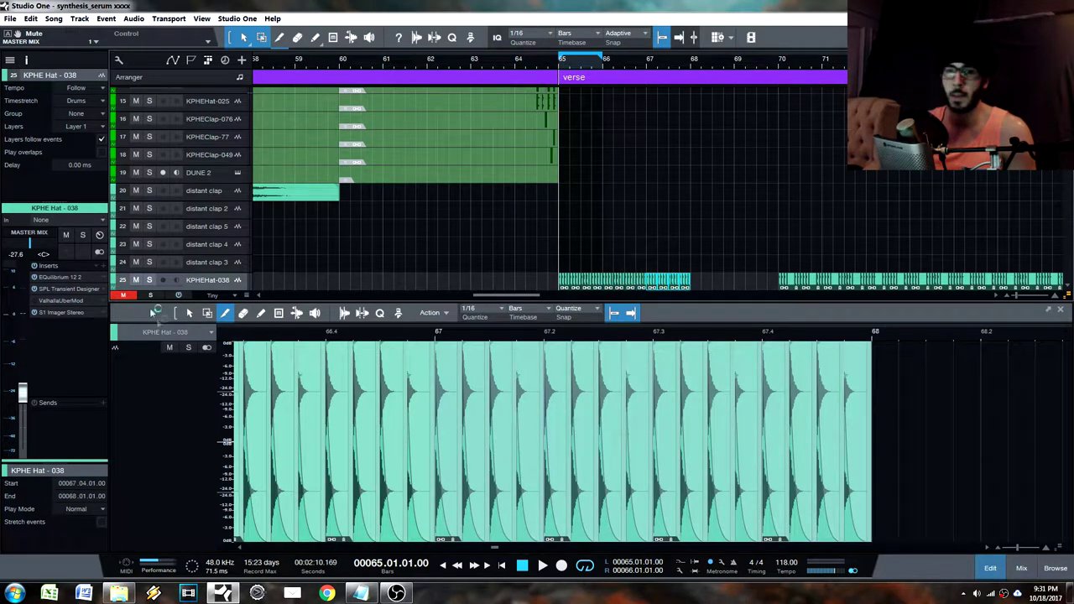
# - Remove all insert effects from the KPHE Hat-038 channel and insert LFOTool in their place
pyautogui.click(98, 264)
pyautogui.scroll(-1, 130, 549)
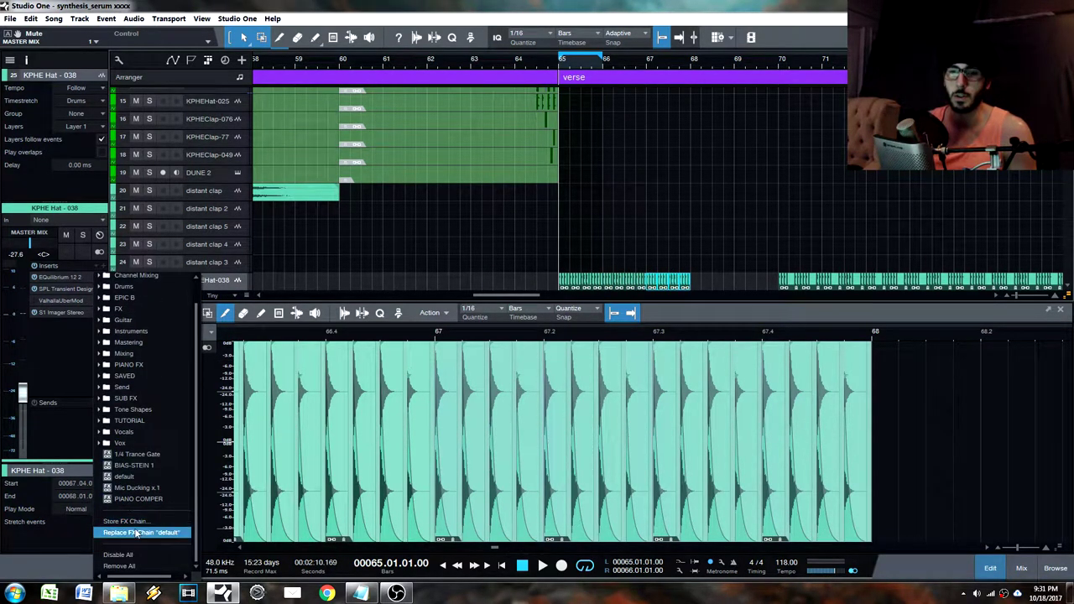
pyautogui.click(130, 567)
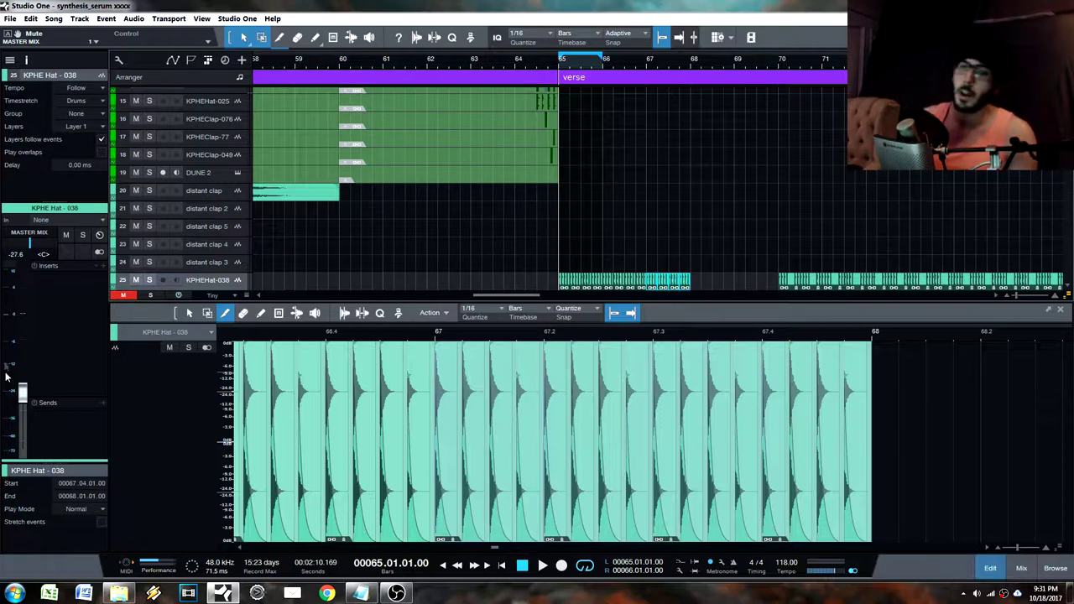
pyautogui.click(98, 265)
pyautogui.press('l')
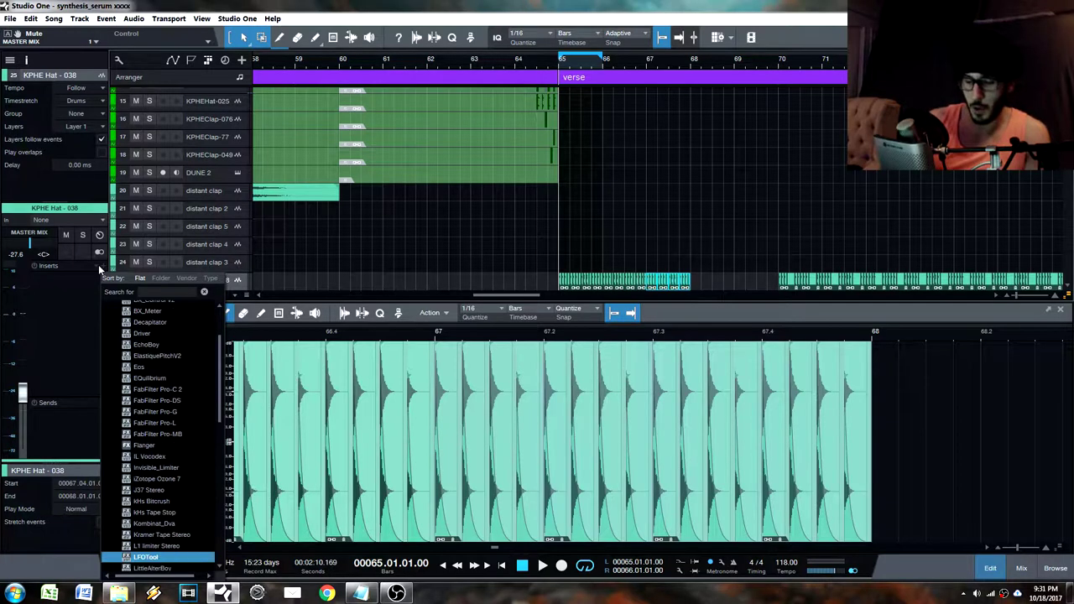
pyautogui.press('Return')
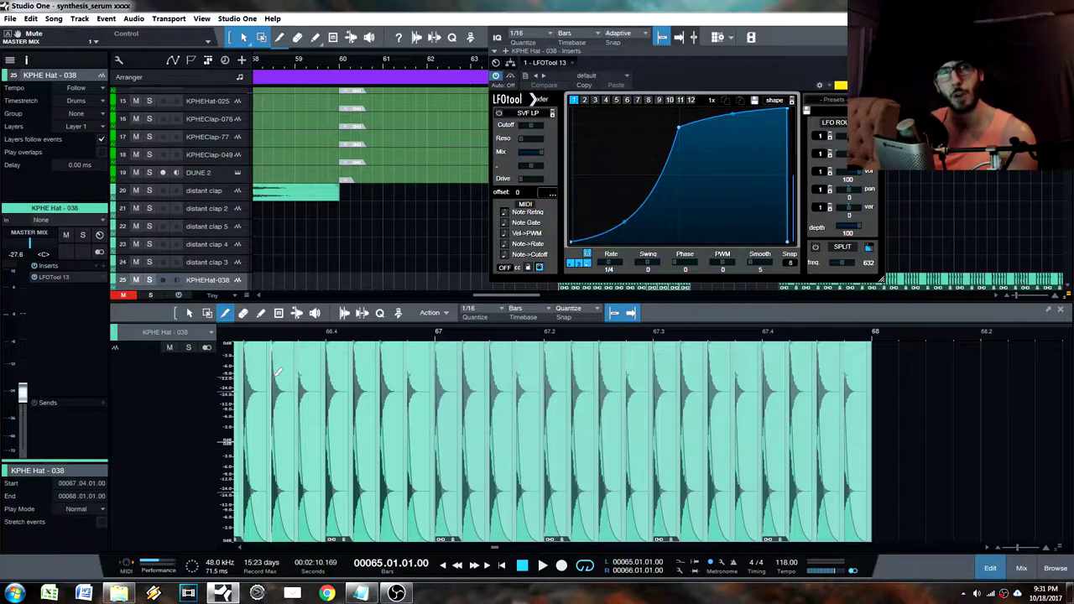
pyautogui.moveTo(691, 94); pyautogui.dragTo(773, 84)
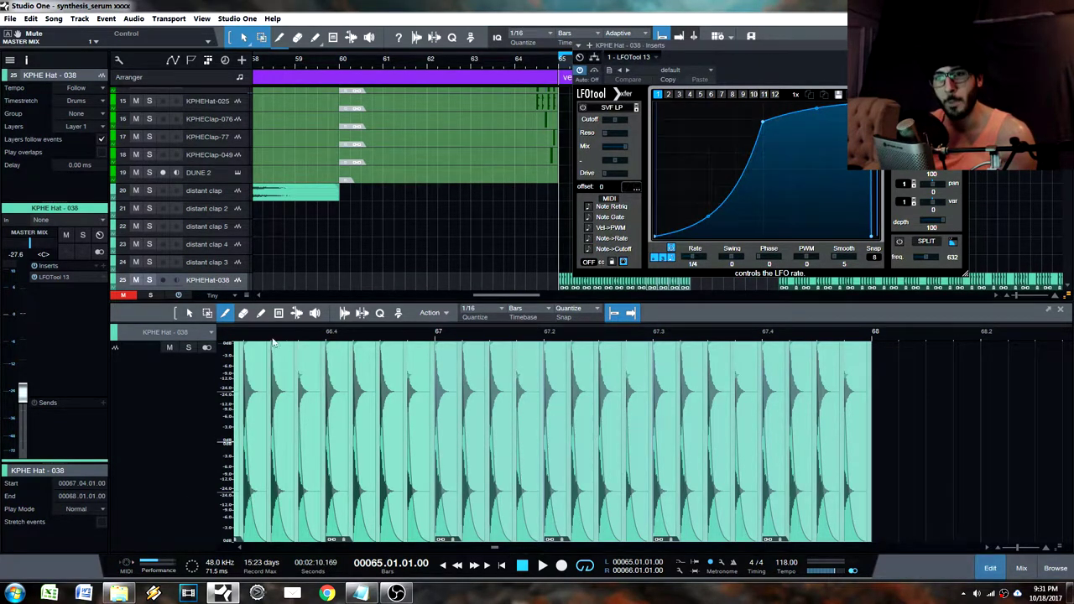
pyautogui.moveTo(272, 337); pyautogui.dragTo(363, 345)
pyautogui.press('w')
pyautogui.press('w')
pyautogui.press('w')
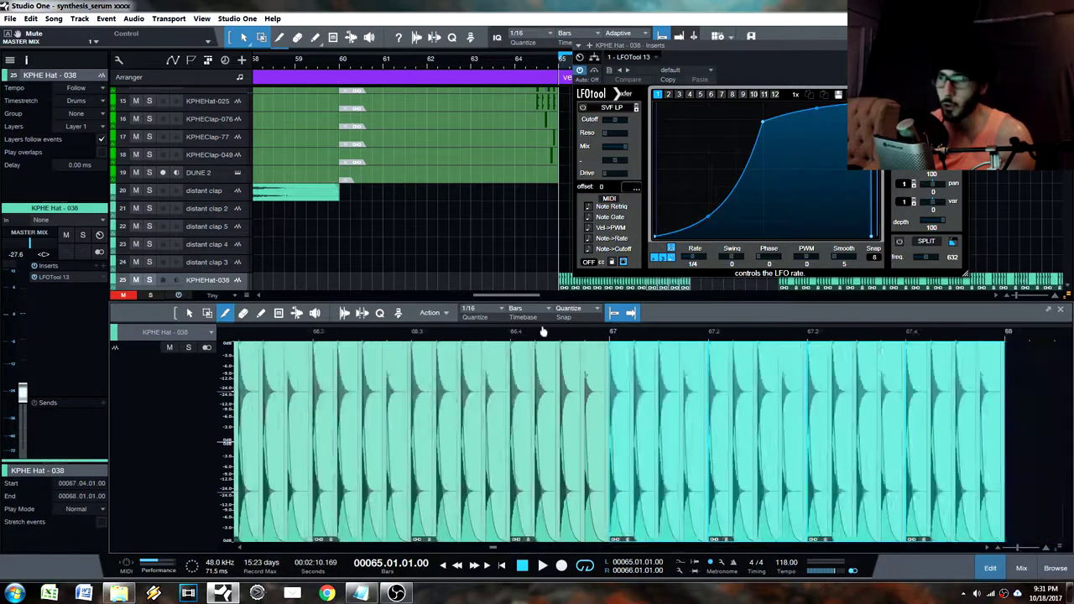
pyautogui.doubleClick(565, 283)
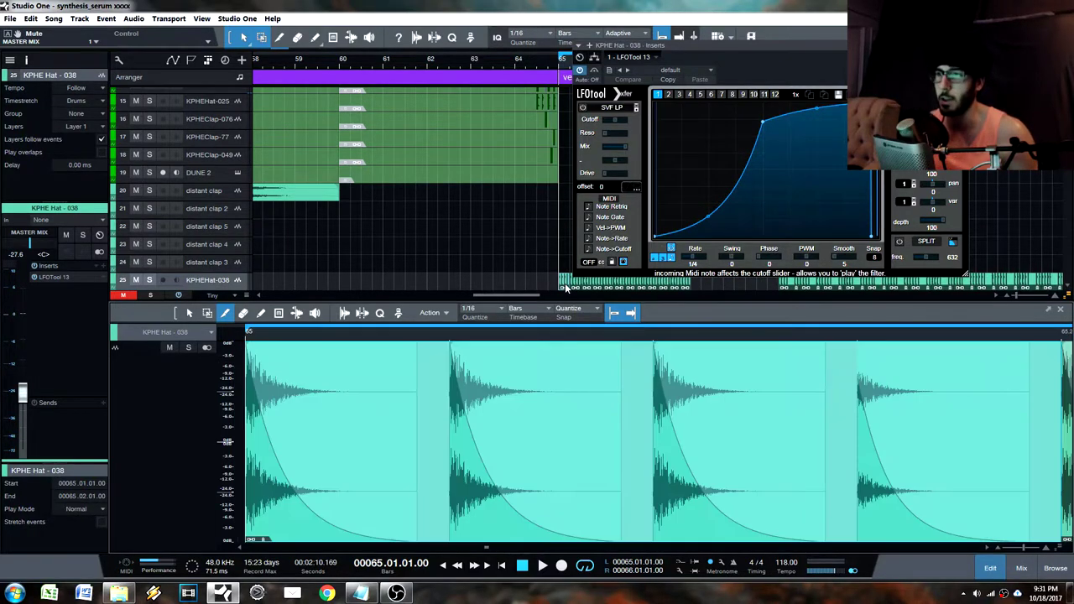
pyautogui.moveTo(334, 336); pyautogui.dragTo(335, 392)
pyautogui.press('1')
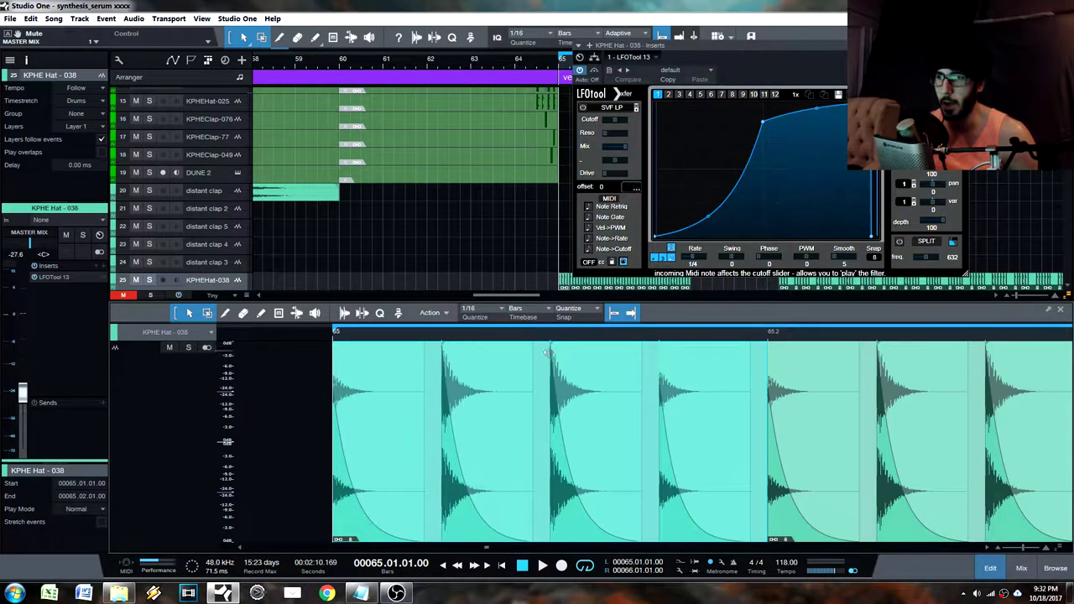
pyautogui.click(592, 514)
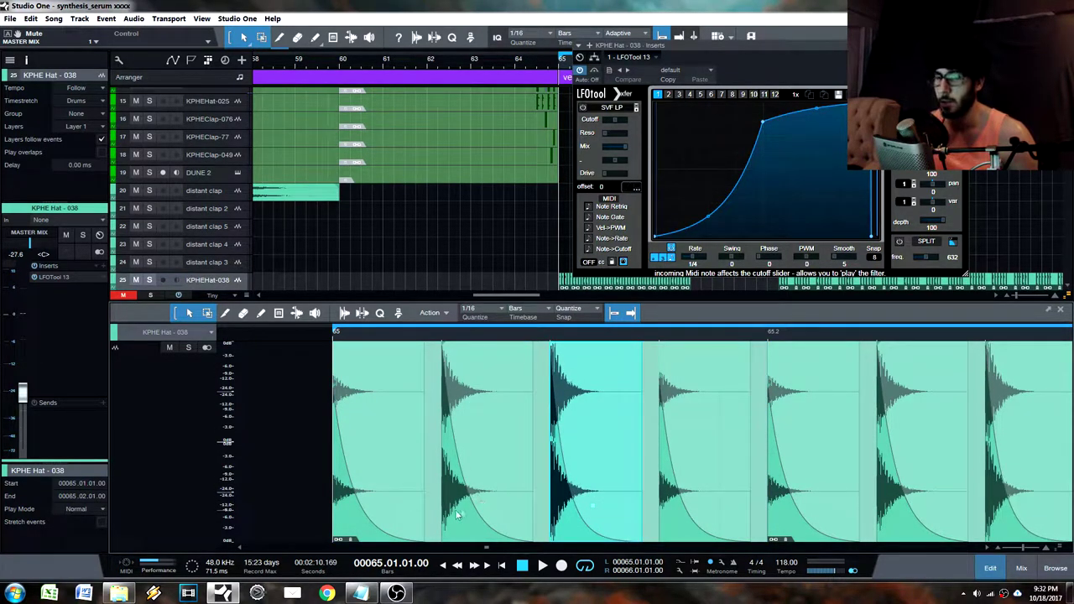
pyautogui.click(347, 520)
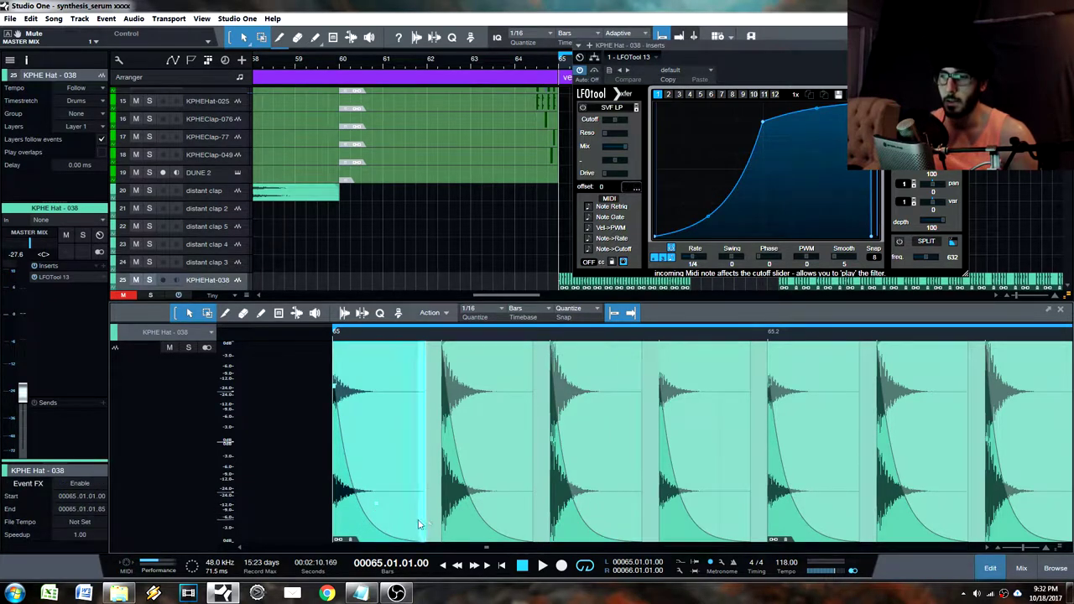
pyautogui.moveTo(423, 517); pyautogui.dragTo(416, 520)
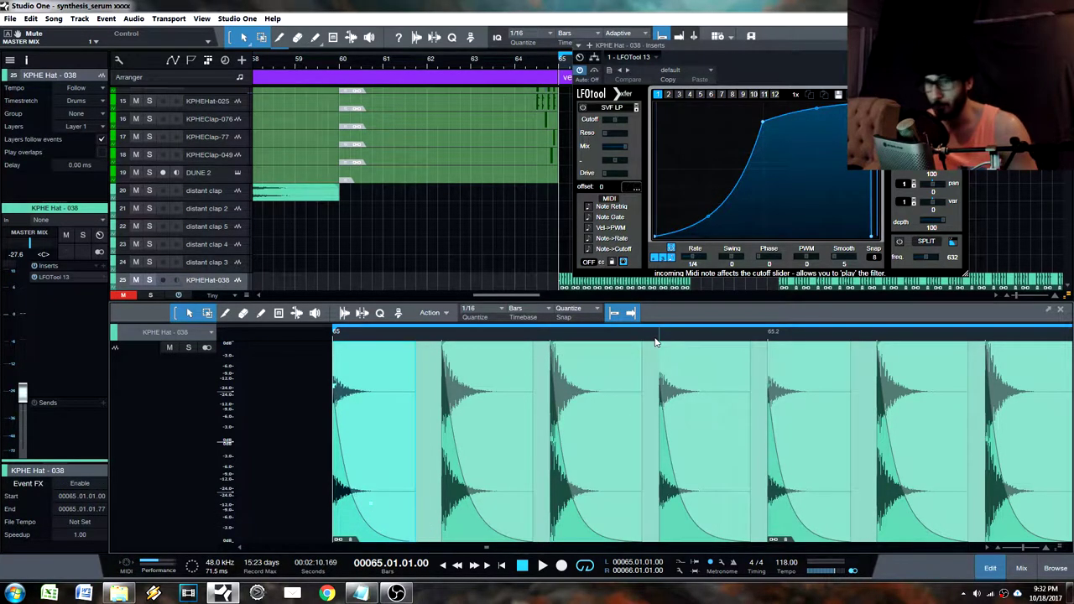
pyautogui.hotkey('ctrl', 'z')
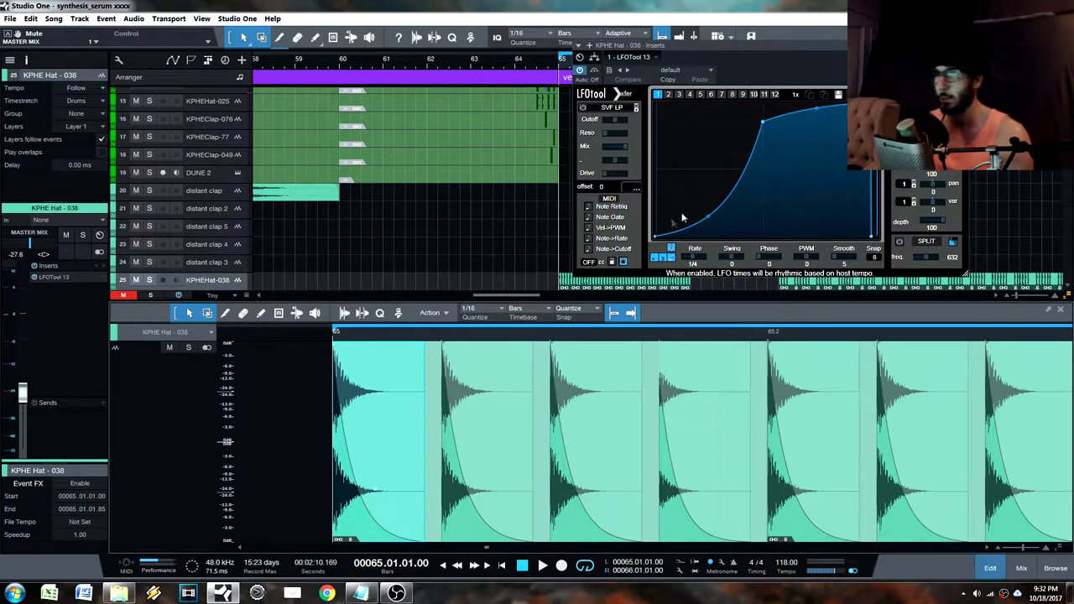
# - Reshape LFOTool's graph 1 into a hard step, silent for the first half and full for the second, and solo the hat track
pyautogui.moveTo(787, 72); pyautogui.dragTo(679, 85)
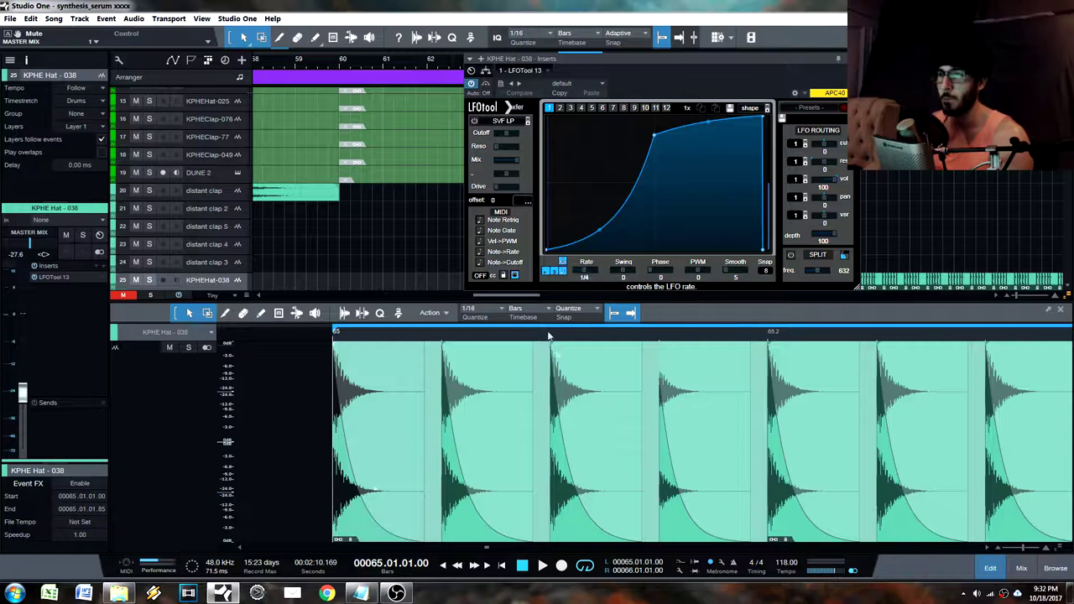
pyautogui.moveTo(582, 333); pyautogui.dragTo(547, 336)
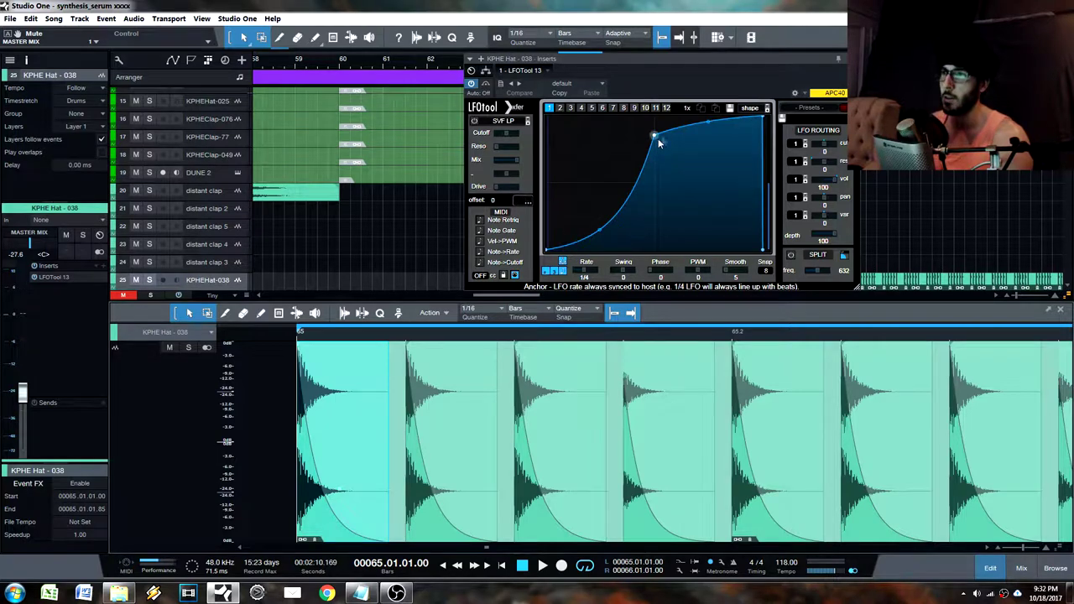
pyautogui.moveTo(656, 135); pyautogui.dragTo(654, 114)
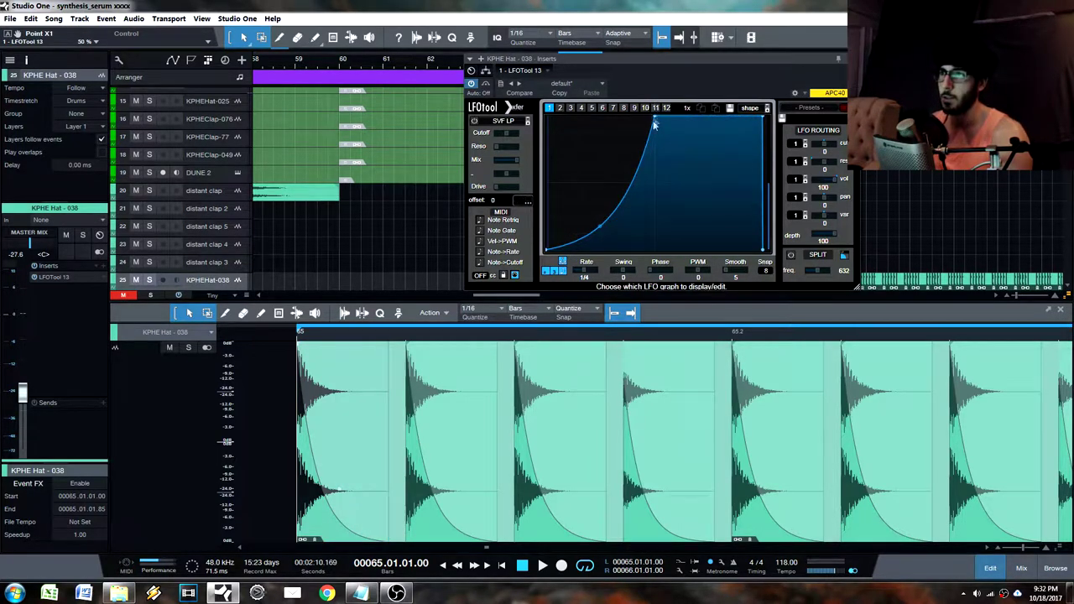
pyautogui.moveTo(640, 167); pyautogui.dragTo(657, 260)
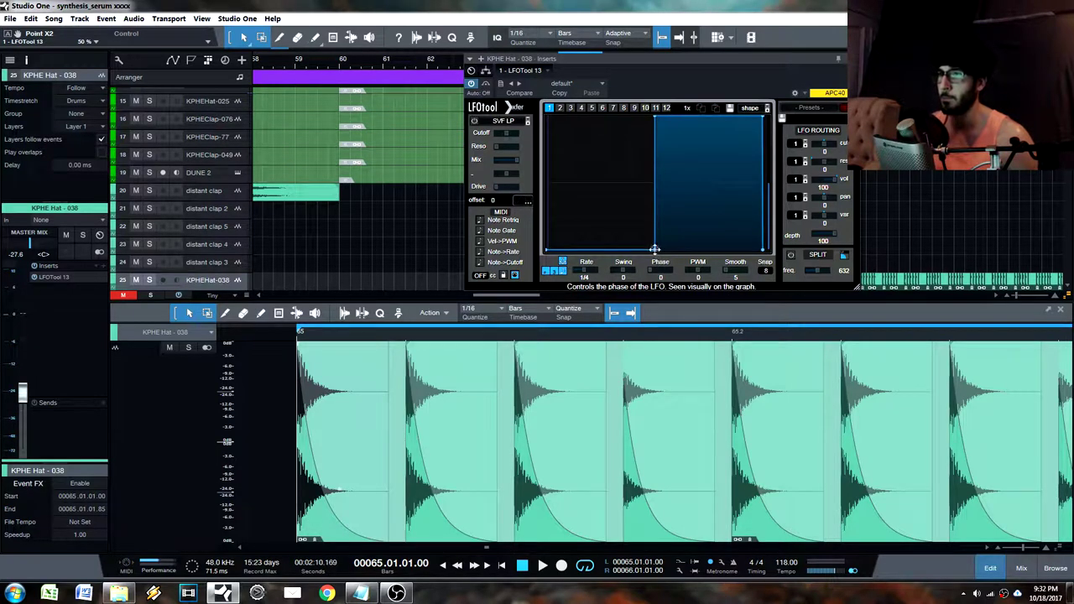
pyautogui.click(150, 280)
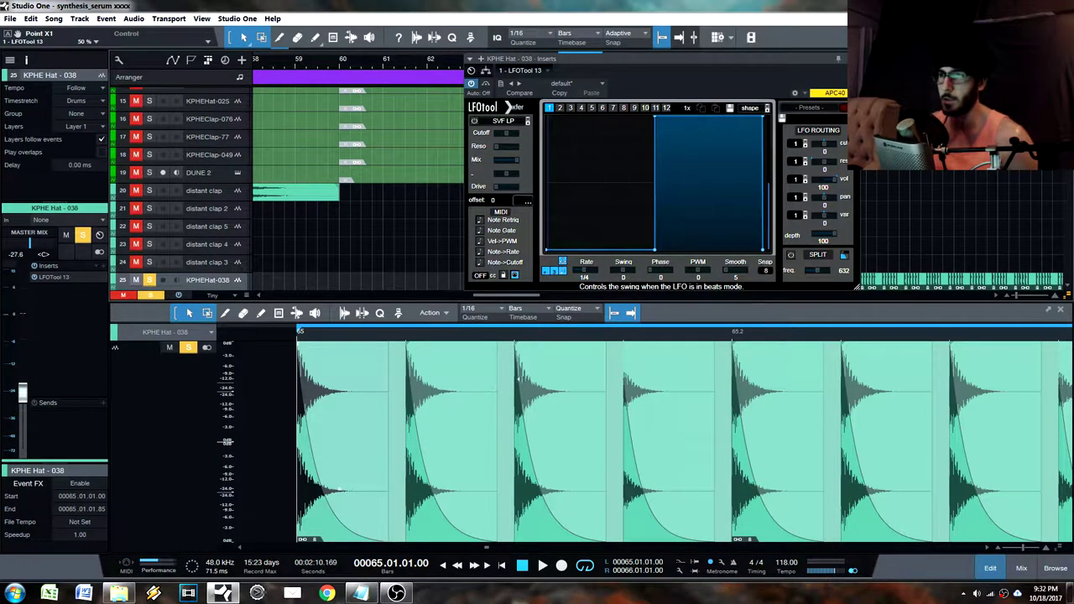
# - Narrow the full-volume step in LFOTool's graph 1 to the last quarter, set Smooth to 24, and audition the soloed hats
pyautogui.press('space')
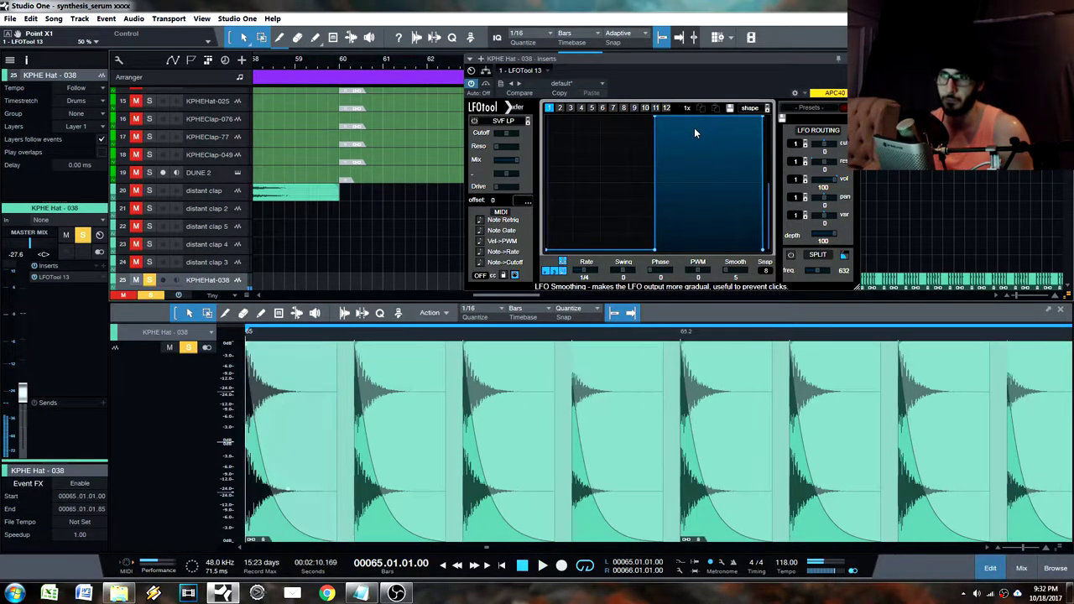
pyautogui.press('space')
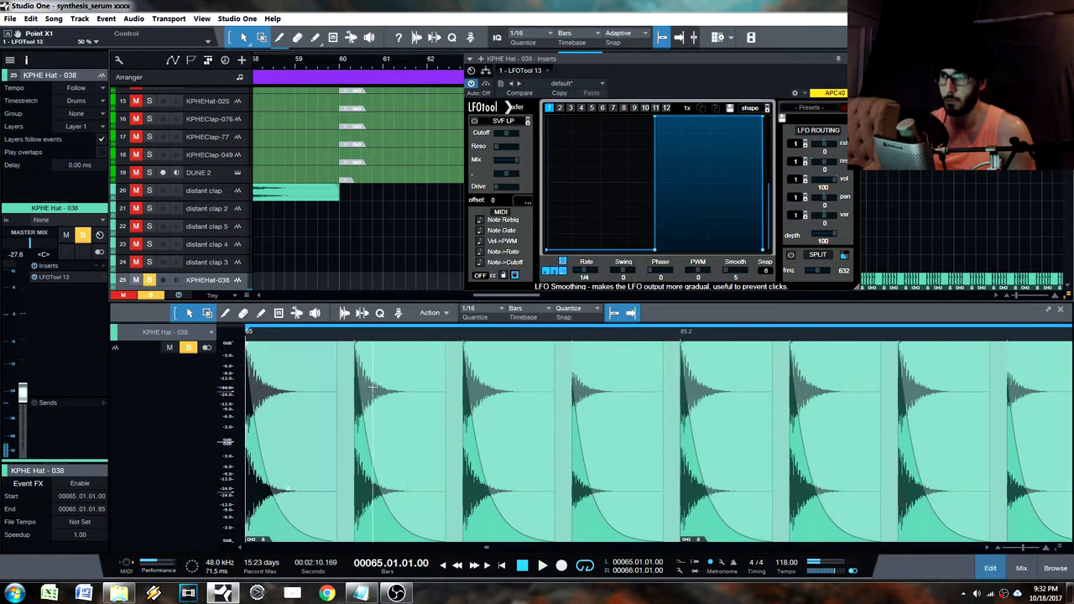
pyautogui.moveTo(655, 117); pyautogui.dragTo(712, 94)
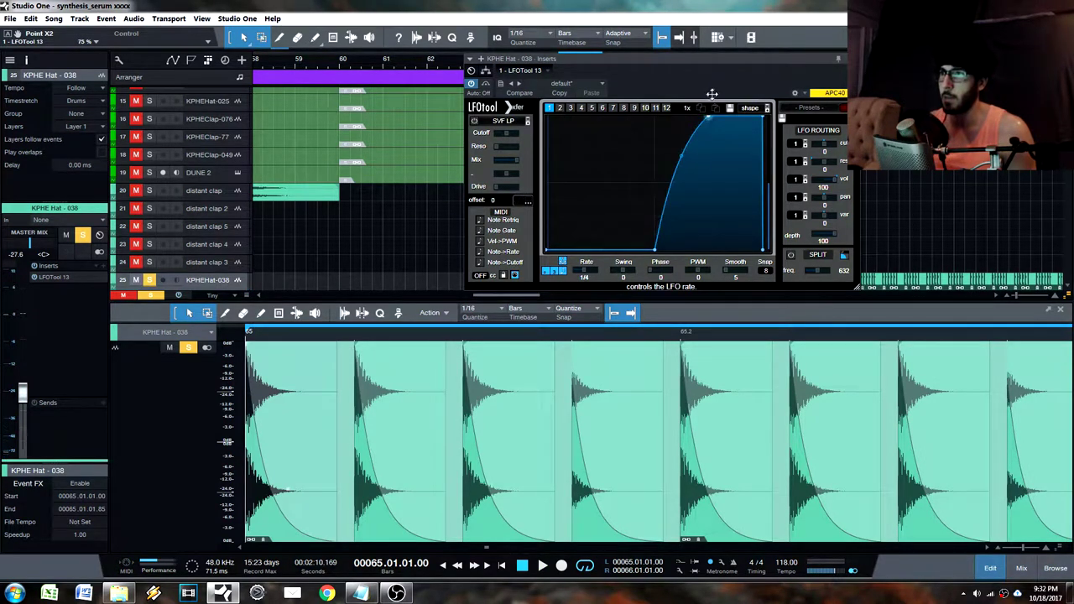
pyautogui.moveTo(662, 246); pyautogui.dragTo(709, 249)
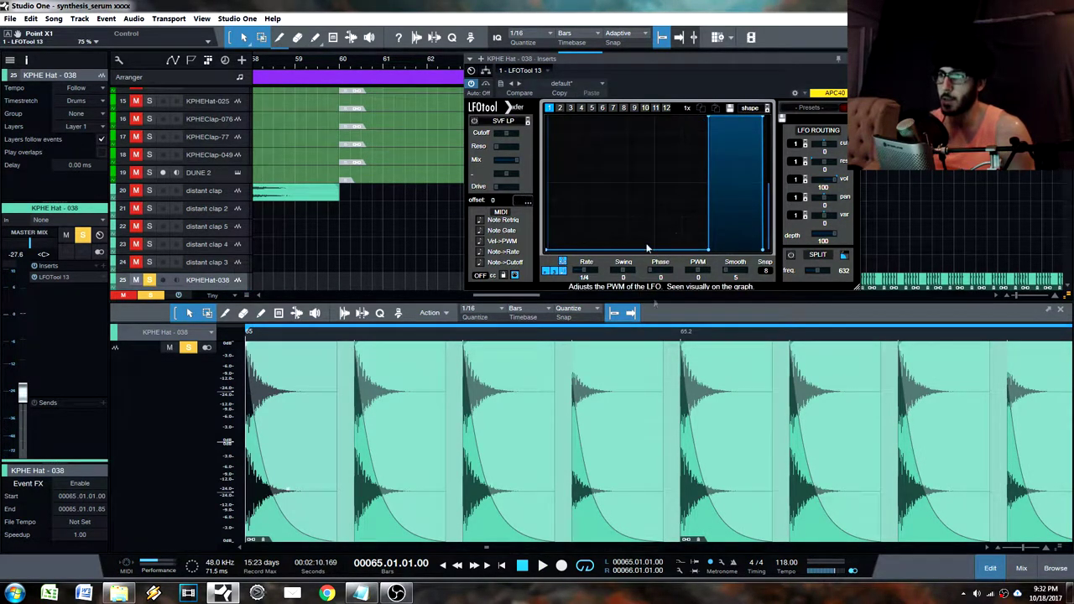
pyautogui.press('space')
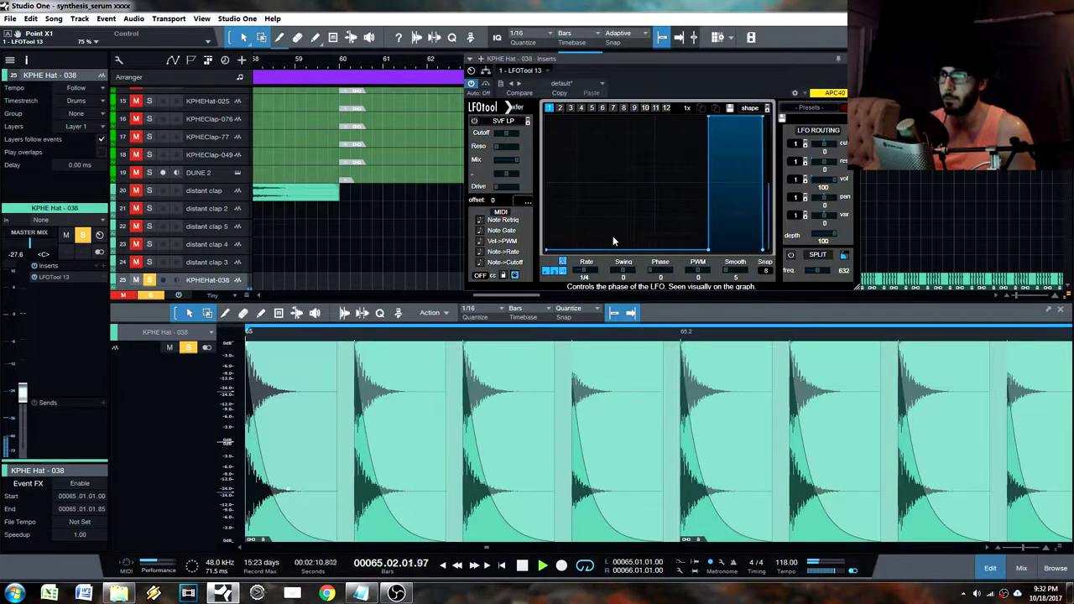
pyautogui.moveTo(727, 270); pyautogui.dragTo(756, 282)
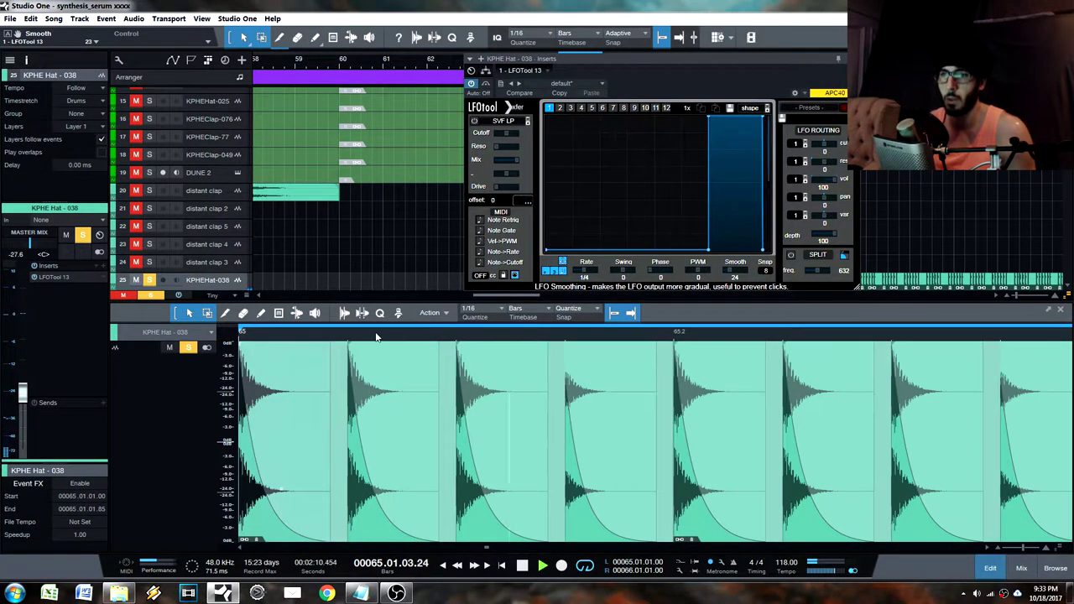
pyautogui.press('space')
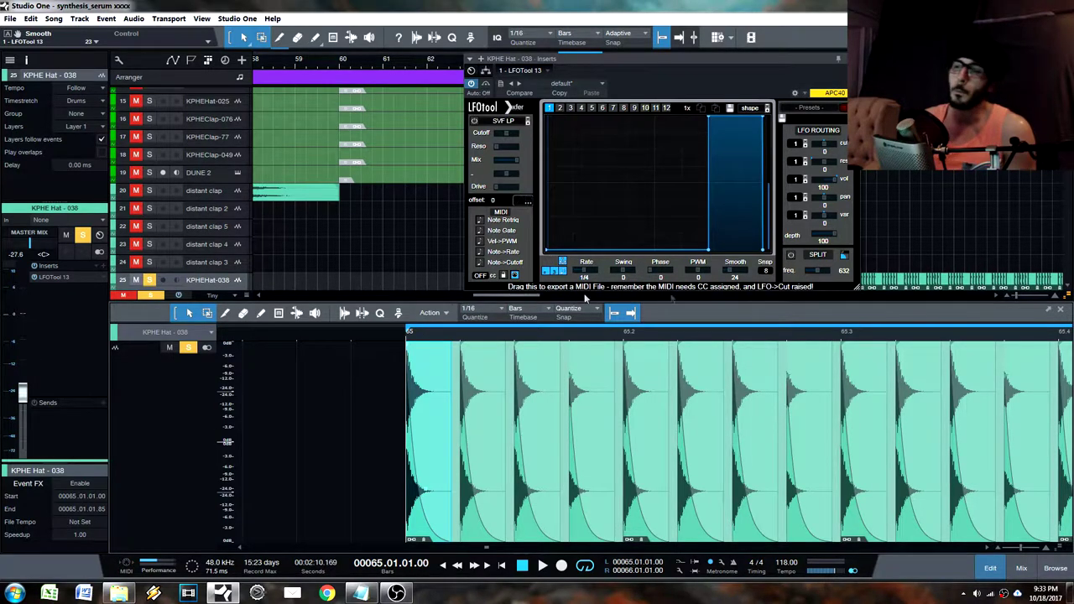
# - Replace the hard step in graph 1 with an S-shaped rise that steepens toward the middle, and audition the hats
pyautogui.click(603, 249)
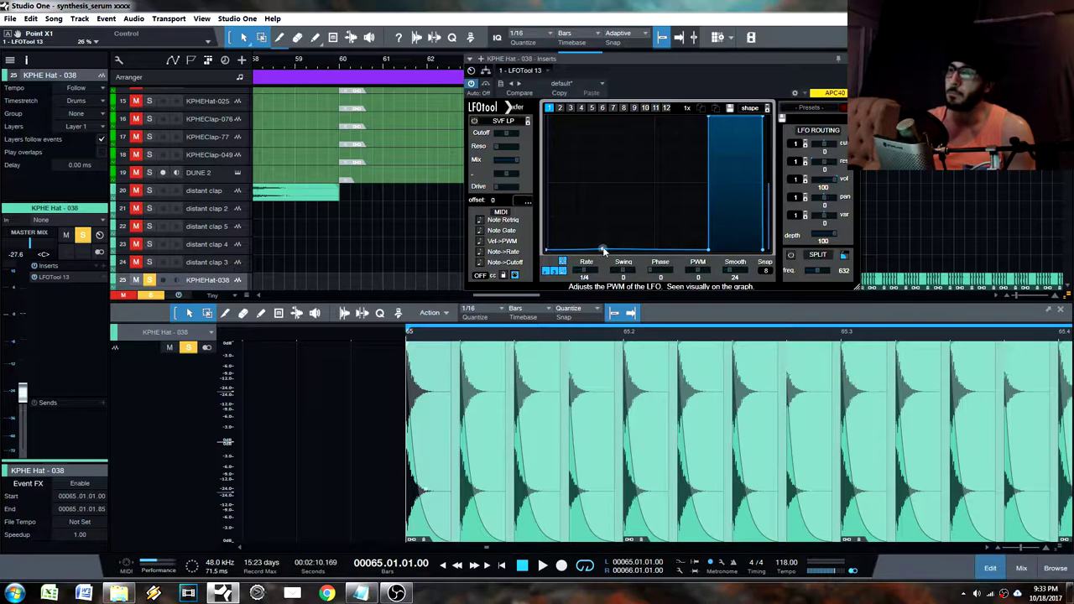
pyautogui.doubleClick(603, 249)
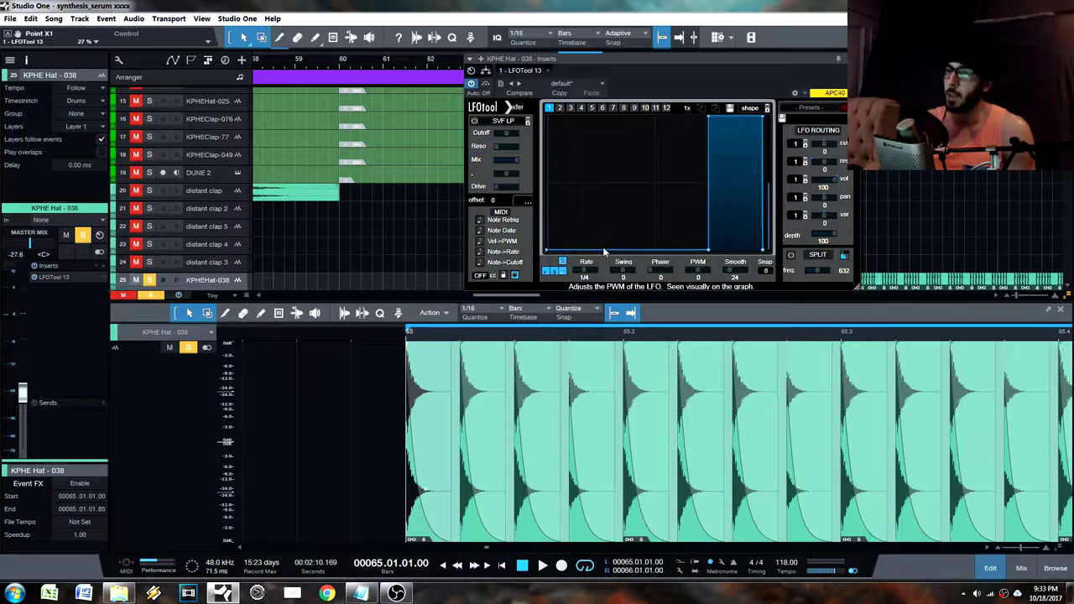
pyautogui.doubleClick(708, 251)
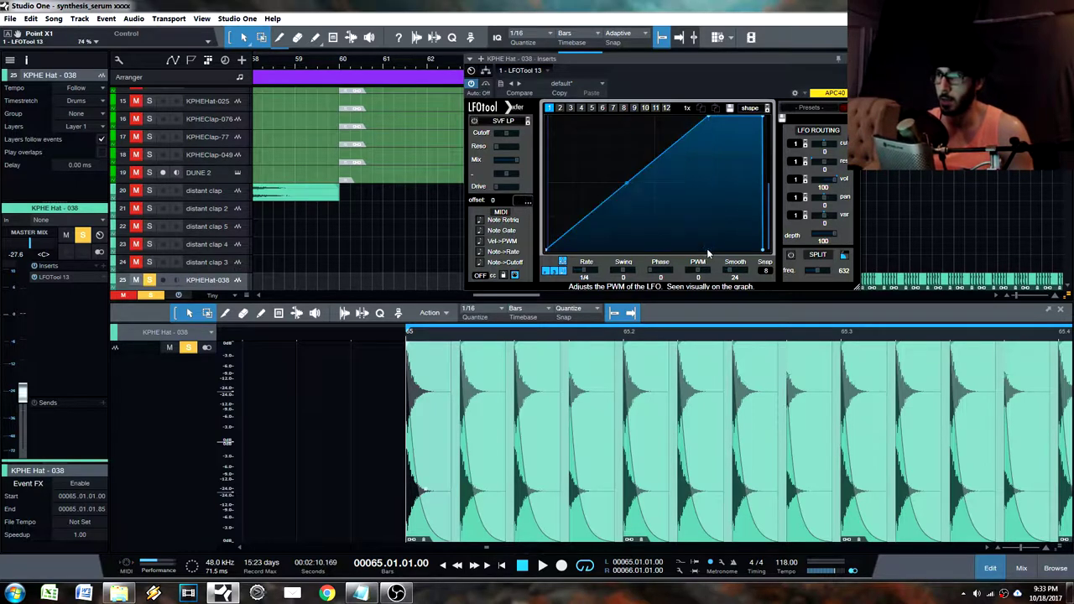
pyautogui.moveTo(600, 217); pyautogui.dragTo(656, 131)
pyautogui.moveTo(594, 204); pyautogui.dragTo(600, 245)
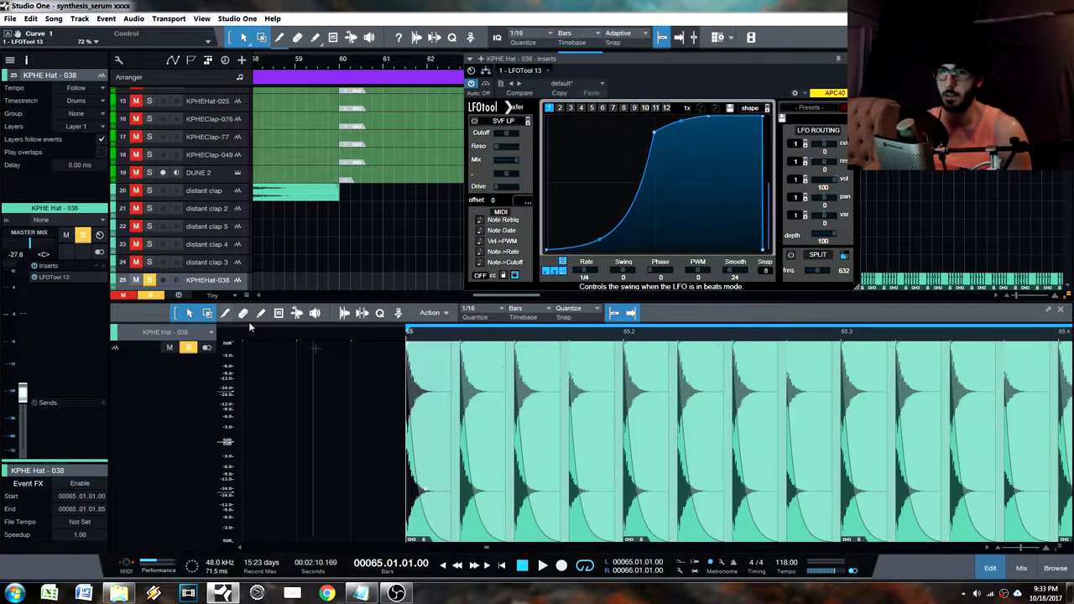
pyautogui.press('space')
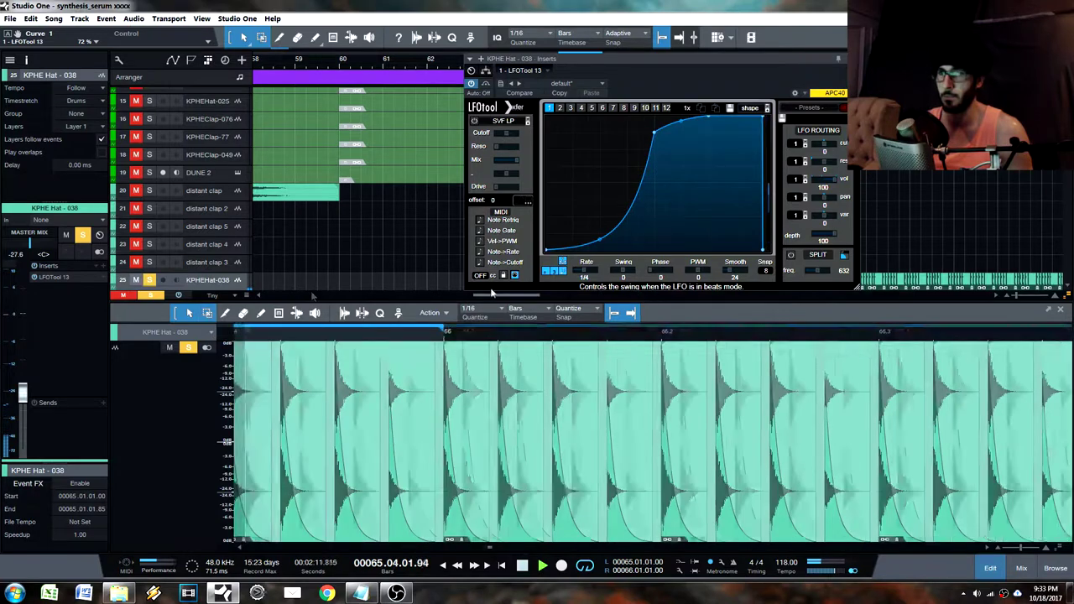
pyautogui.press('space')
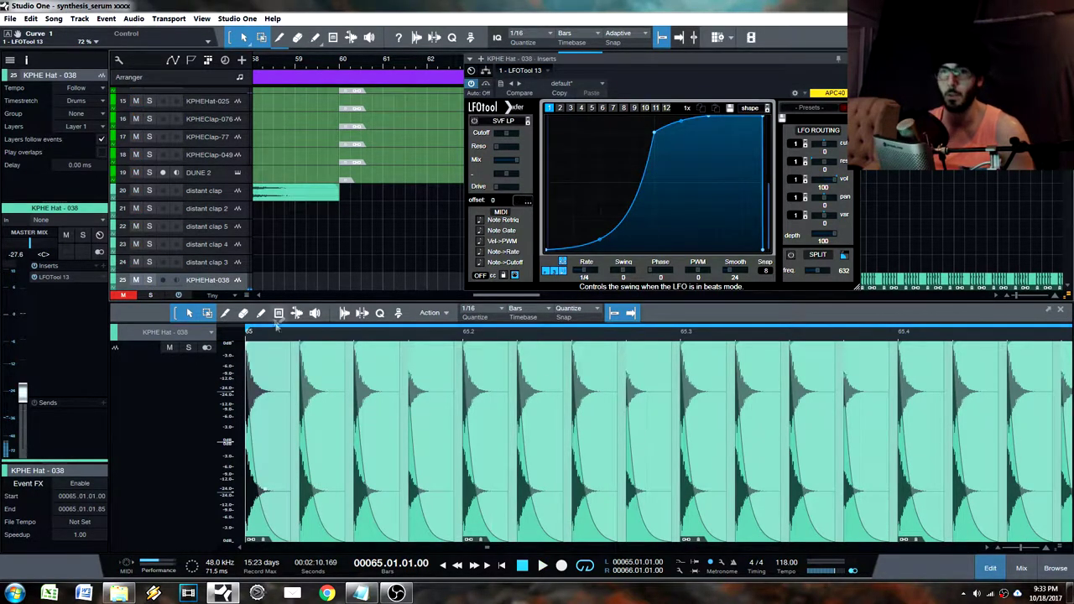
# - Extend the loop end to bar 68 while auditioning the verse from bar 65 with the master channel temporarily unmuted
pyautogui.press('F3')
pyautogui.click(1036, 439)
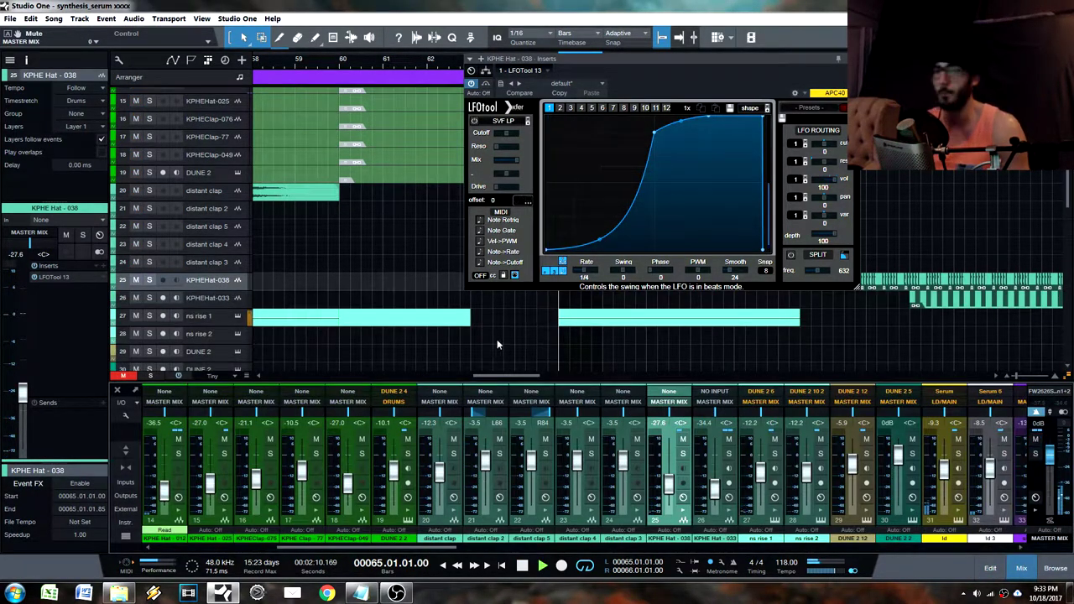
pyautogui.press('space')
pyautogui.press('F11')
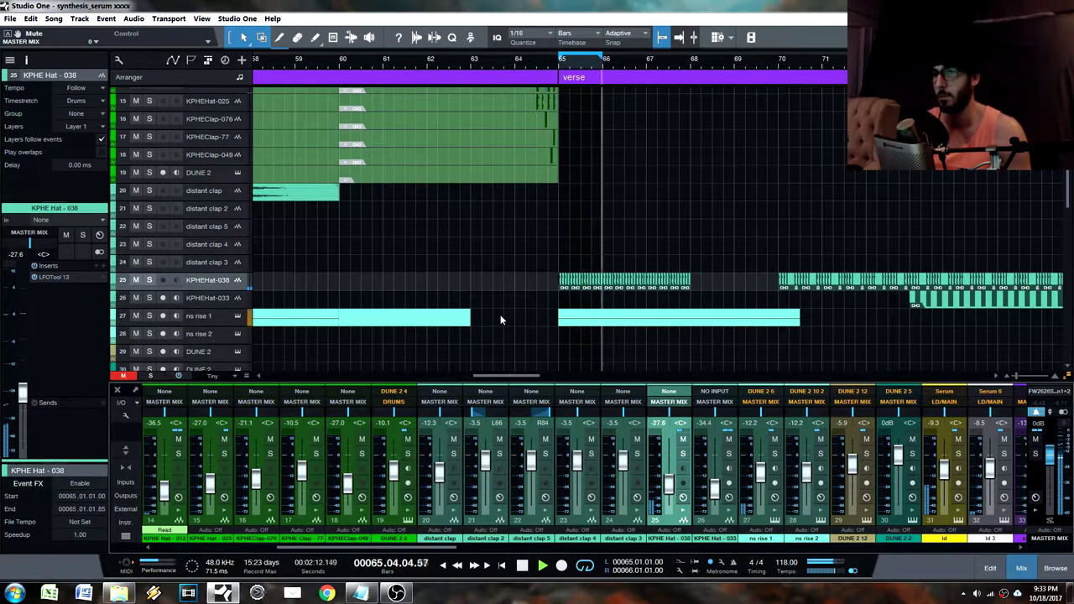
pyautogui.keyDown('alt'); pyautogui.click(693, 64); pyautogui.keyUp('alt')
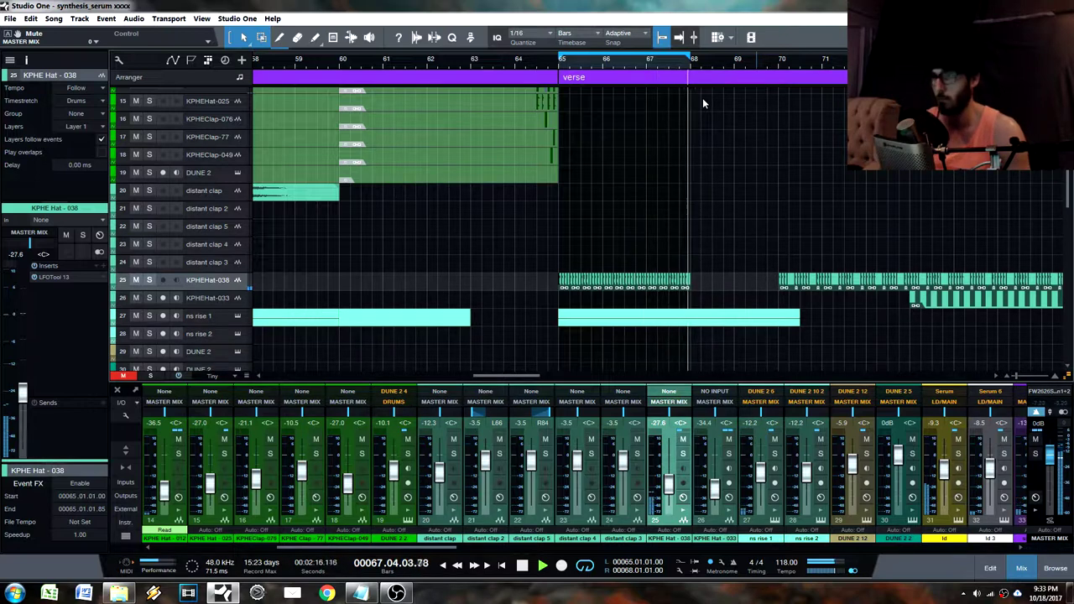
pyautogui.press('space')
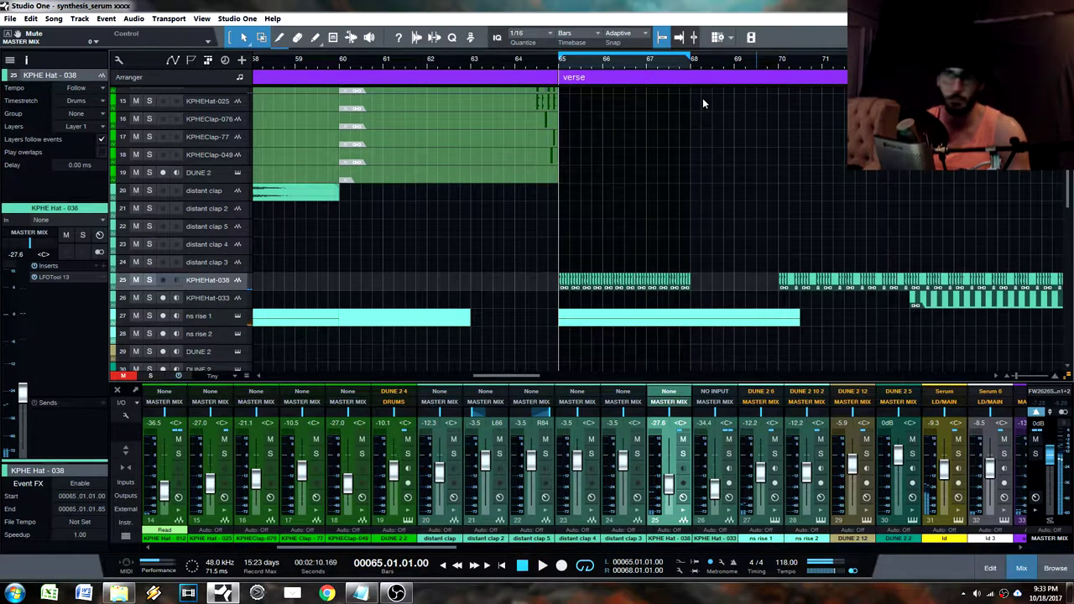
pyautogui.click(1036, 440)
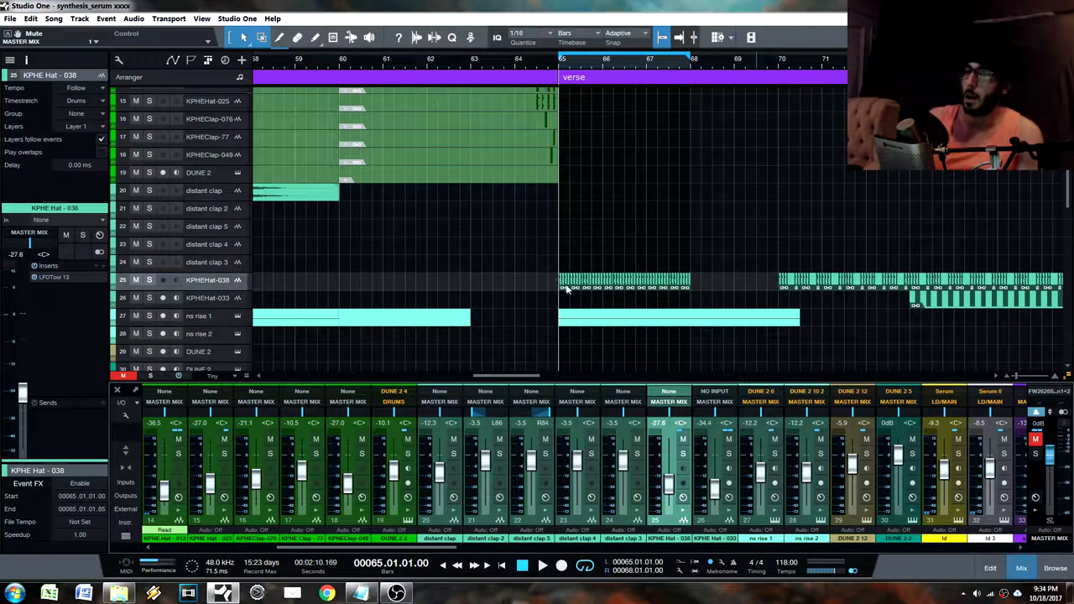
# - Reshape the hat channel's LFOTool graph 1 into a mostly high curve with two dips around the middle, and audition it
pyautogui.click(57, 281)
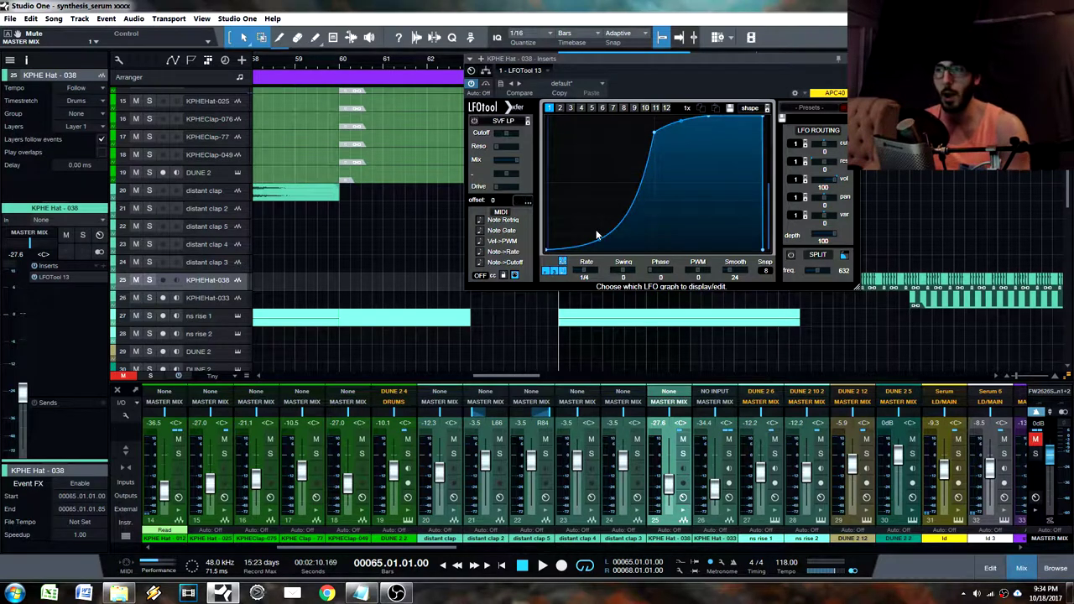
pyautogui.moveTo(587, 244); pyautogui.dragTo(577, 128)
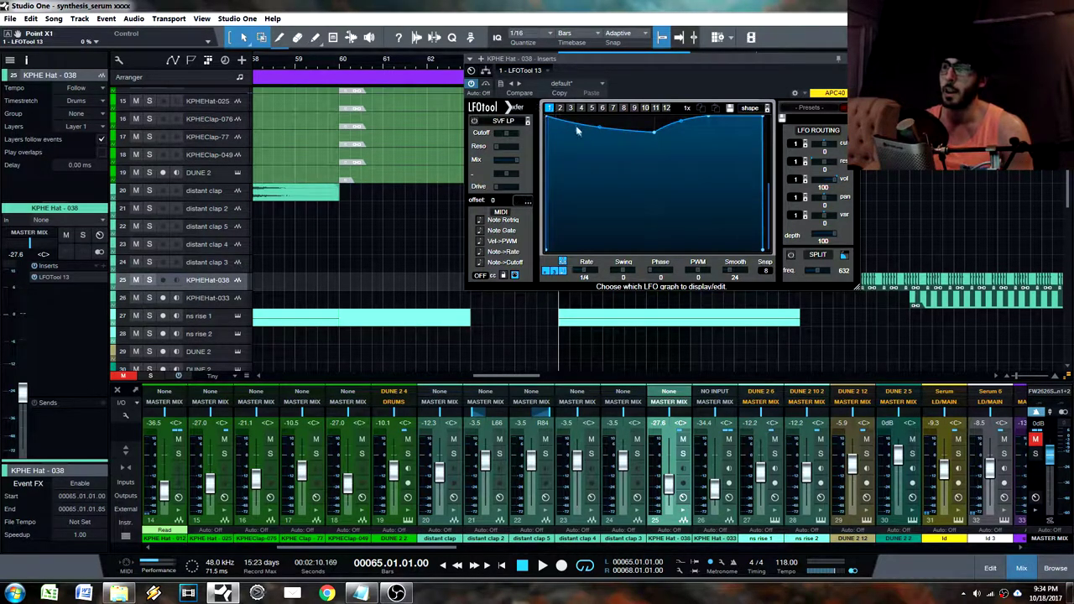
pyautogui.click(602, 133)
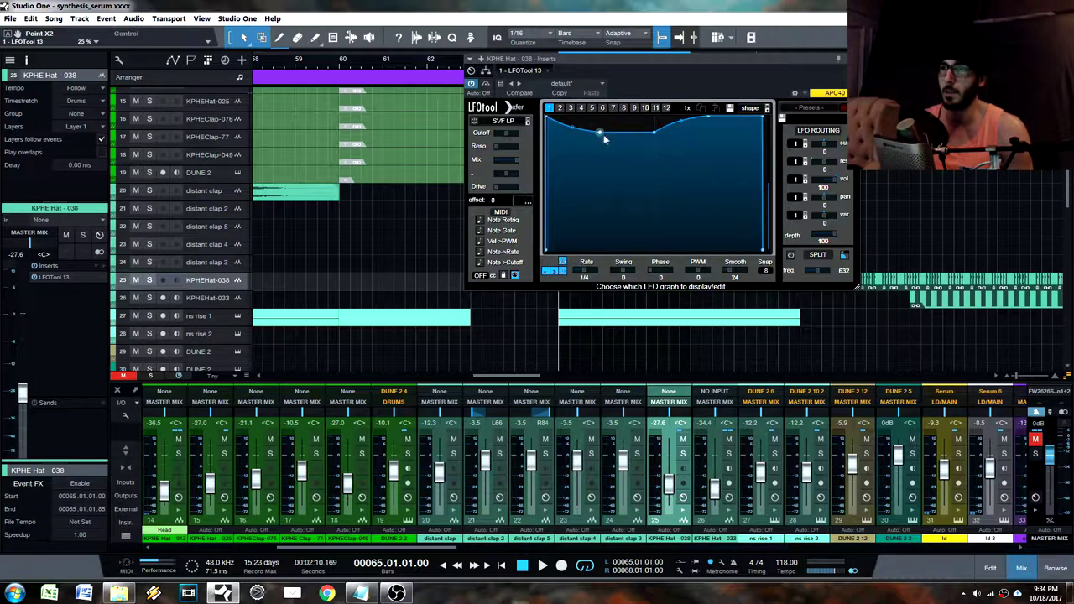
pyautogui.moveTo(609, 141); pyautogui.dragTo(680, 161)
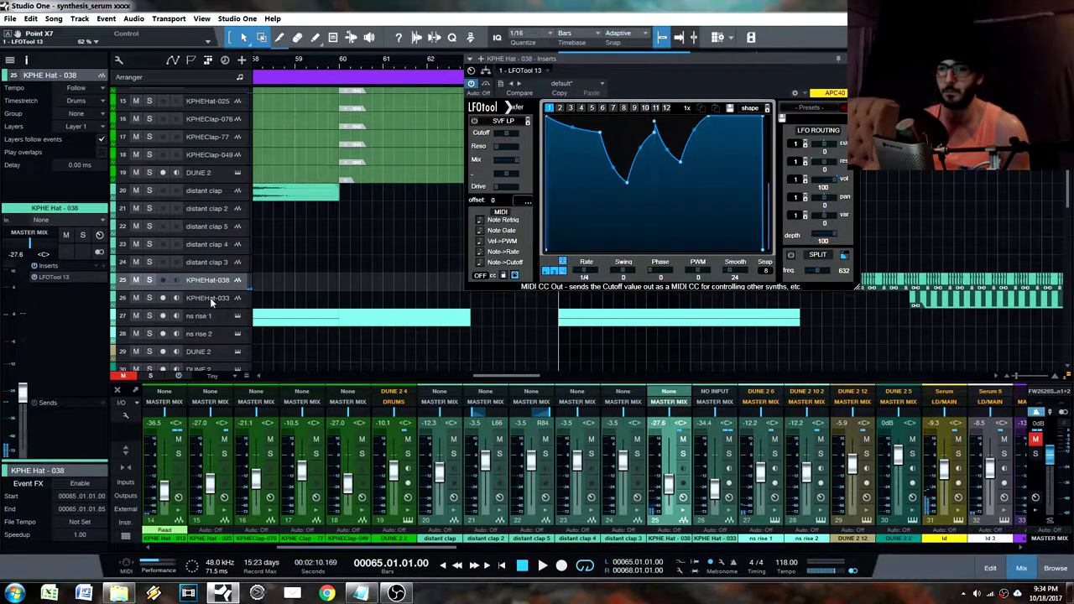
pyautogui.press('space')
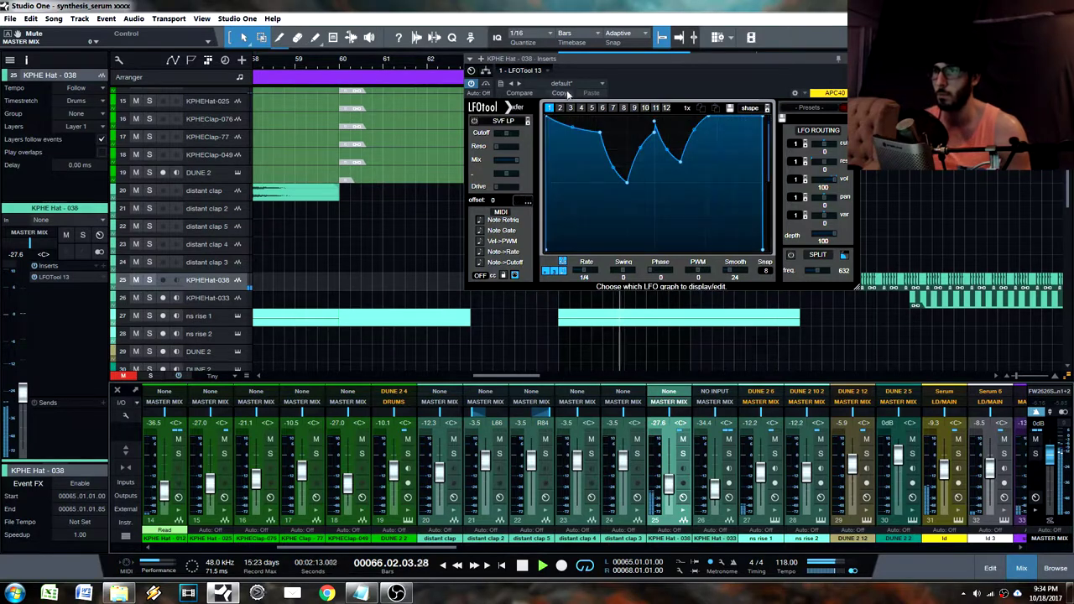
pyautogui.press('space')
# - Lower the graph's middle point to about half level and pull down the three-quarter point, auditioning the changes
pyautogui.moveTo(656, 139); pyautogui.dragTo(654, 185)
pyautogui.press('space')
pyautogui.press('space')
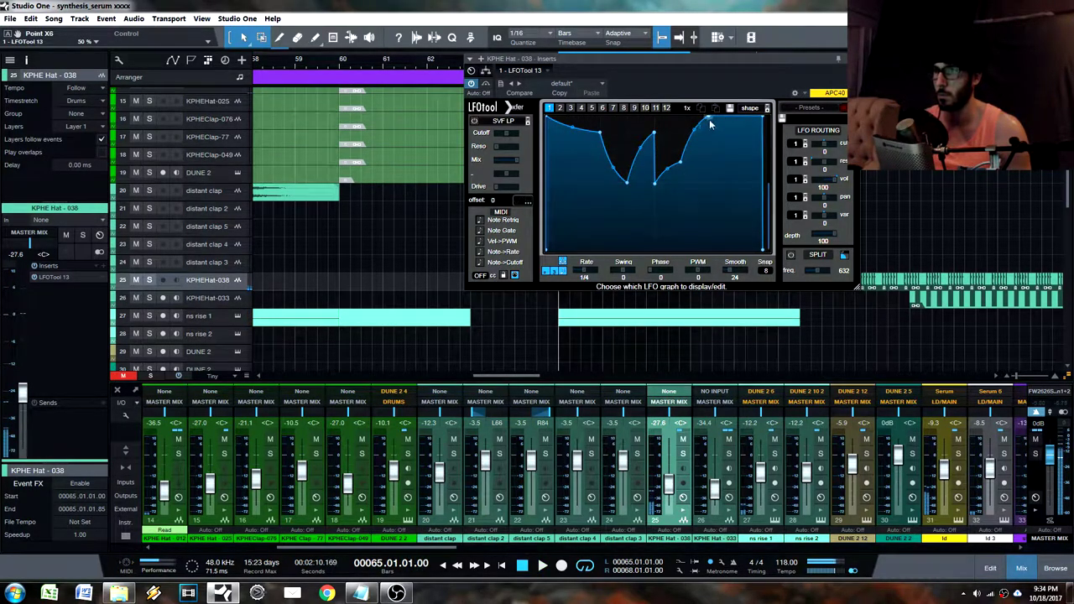
pyautogui.moveTo(708, 117); pyautogui.dragTo(702, 155)
pyautogui.press('space')
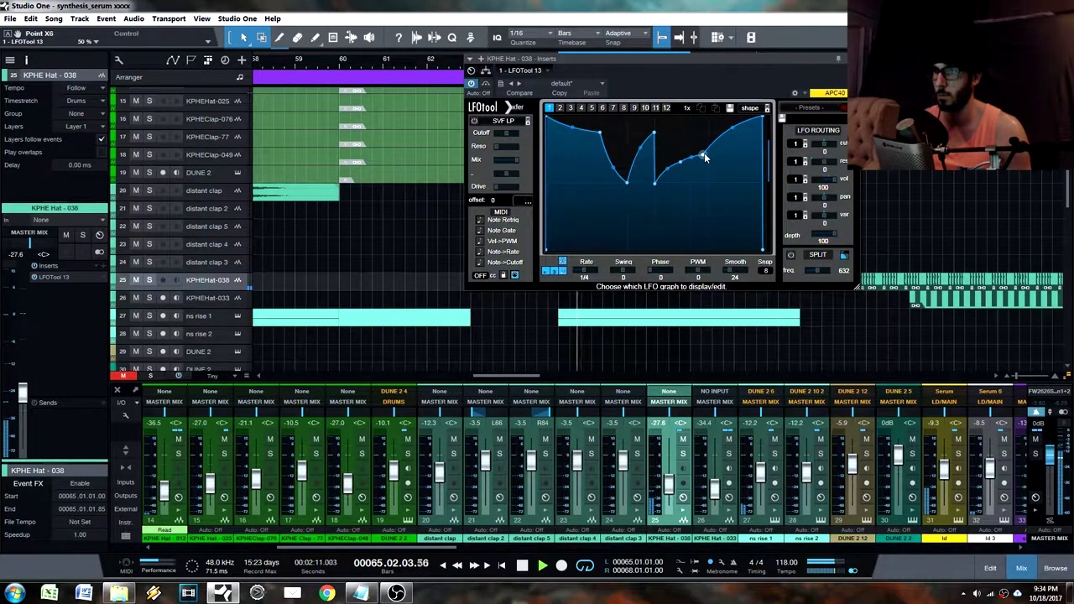
pyautogui.press('space')
# - Lower the graph's start and quarter points to around half level and turn the middle peak into a deep dip, auditioning each change
pyautogui.click(555, 118)
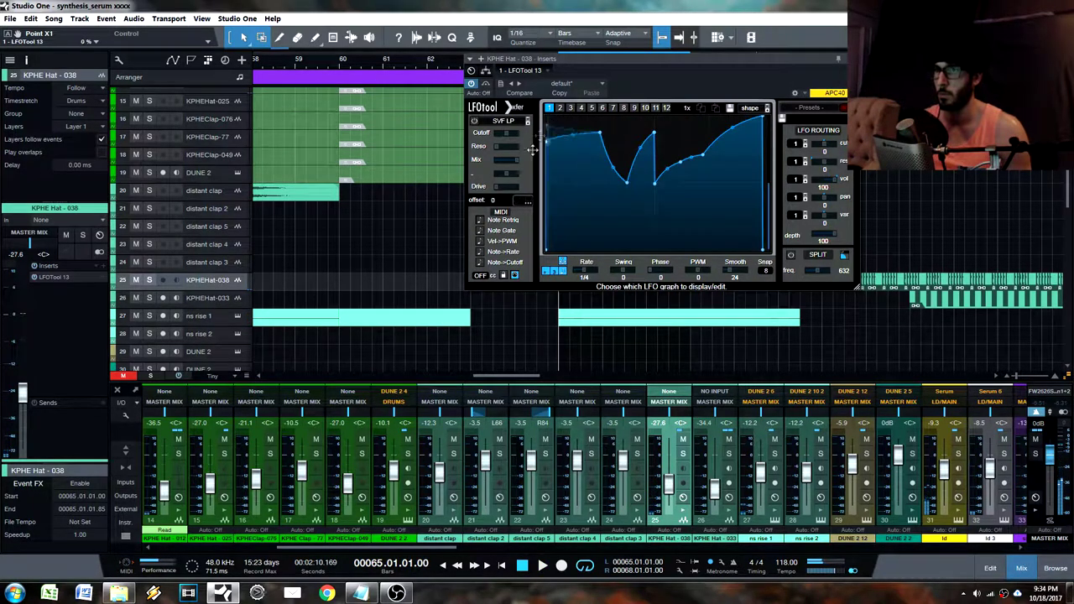
pyautogui.press('space')
pyautogui.click(675, 211)
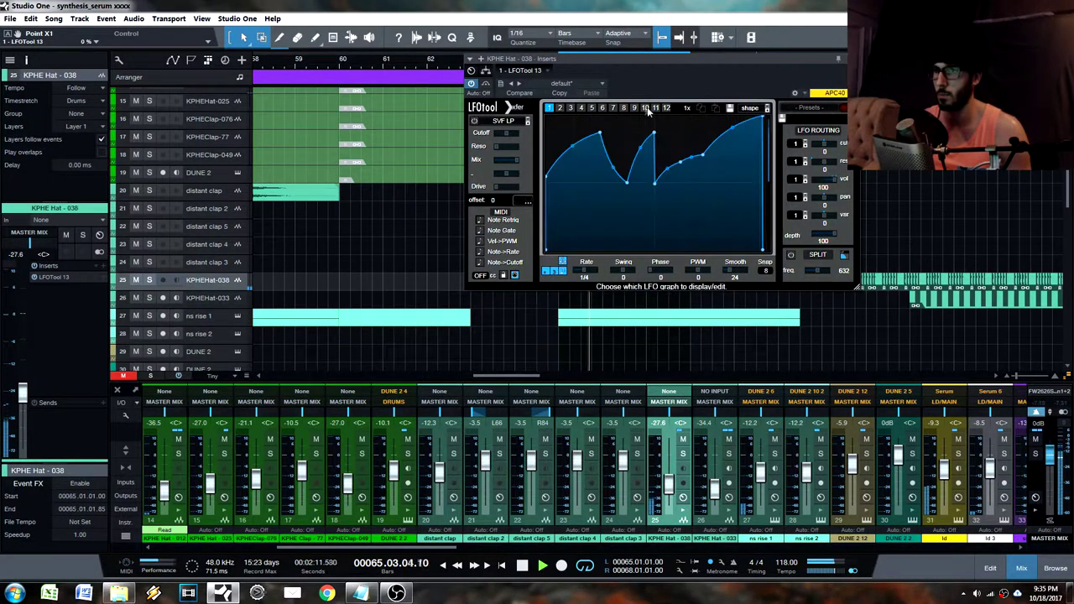
pyautogui.press('space')
pyautogui.moveTo(598, 135); pyautogui.dragTo(599, 192)
pyautogui.press('space')
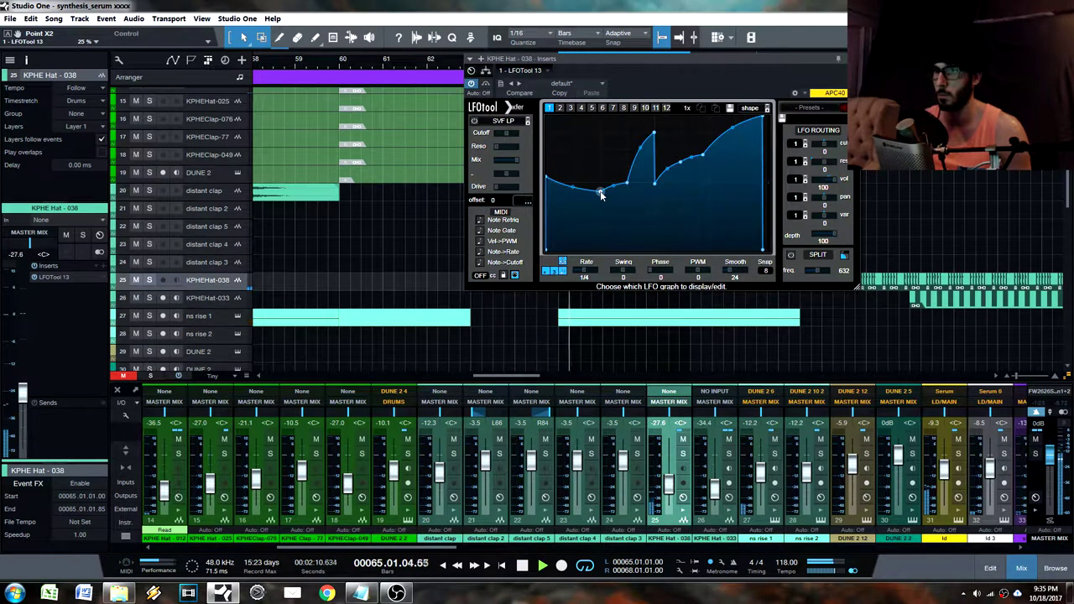
pyautogui.press('space')
pyautogui.moveTo(656, 139); pyautogui.dragTo(637, 223)
pyautogui.press('space')
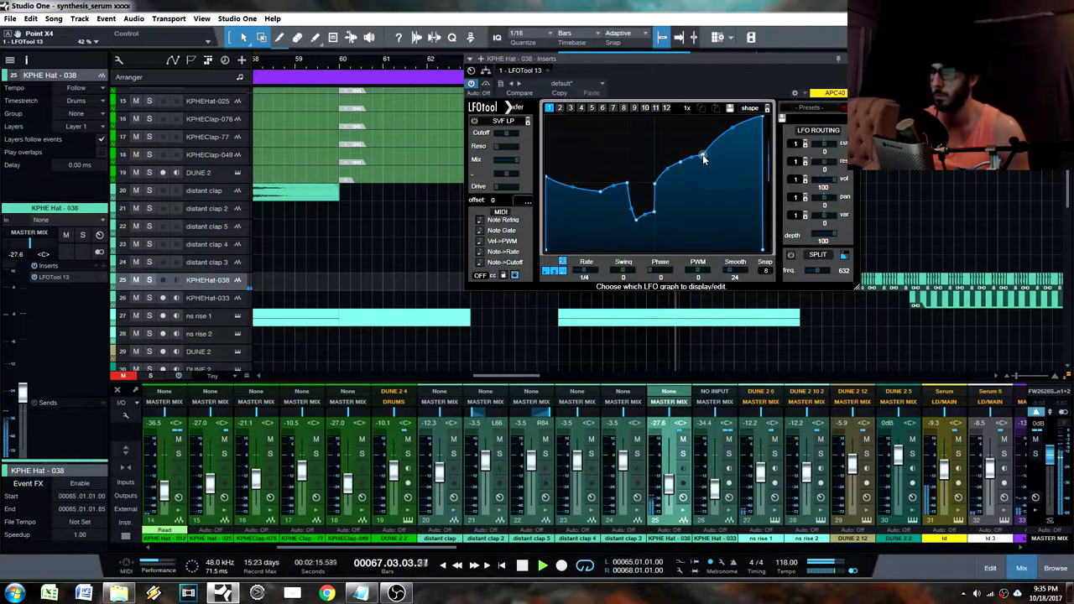
# - Close LFOTool and listen to the looped hats in the verse
pyautogui.press('Escape')
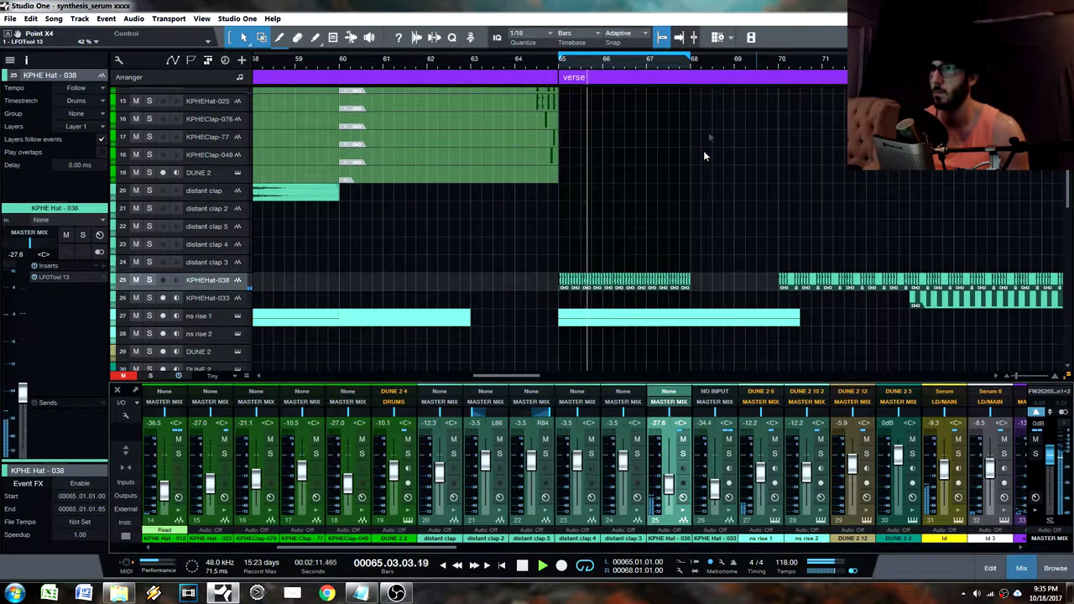
pyautogui.press('w')
pyautogui.press('w')
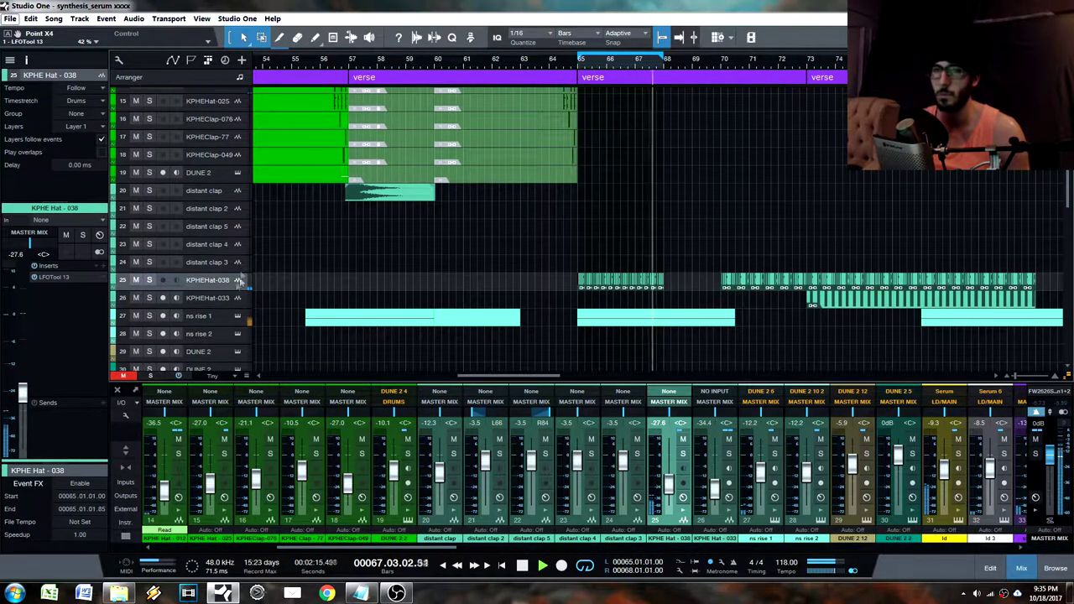
pyautogui.press('space')
pyautogui.click(622, 279)
pyautogui.hotkey('alt', 'space')
pyautogui.press('Escape')
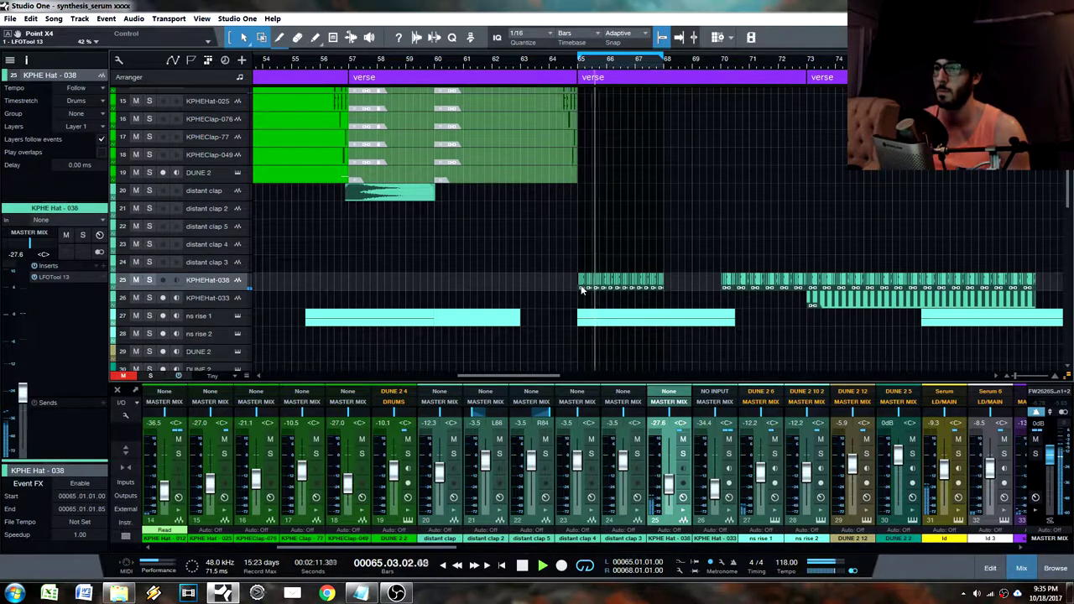
pyautogui.press('space')
# - Open the first hat clip for editing, set quantize to 1/32, and split the second hat into two short thirty-second-note hits
pyautogui.doubleClick(582, 287)
pyautogui.moveTo(435, 335); pyautogui.dragTo(427, 317)
pyautogui.scroll(-1, 485, 312)
pyautogui.scroll(2, 447, 344)
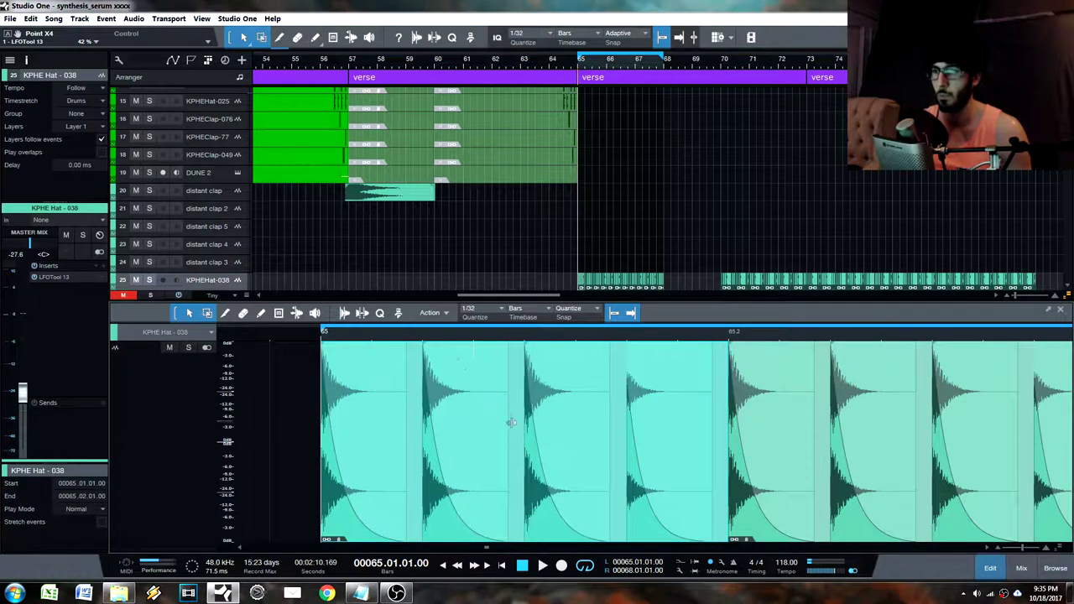
pyautogui.click(449, 446)
pyautogui.moveTo(431, 531); pyautogui.dragTo(491, 502)
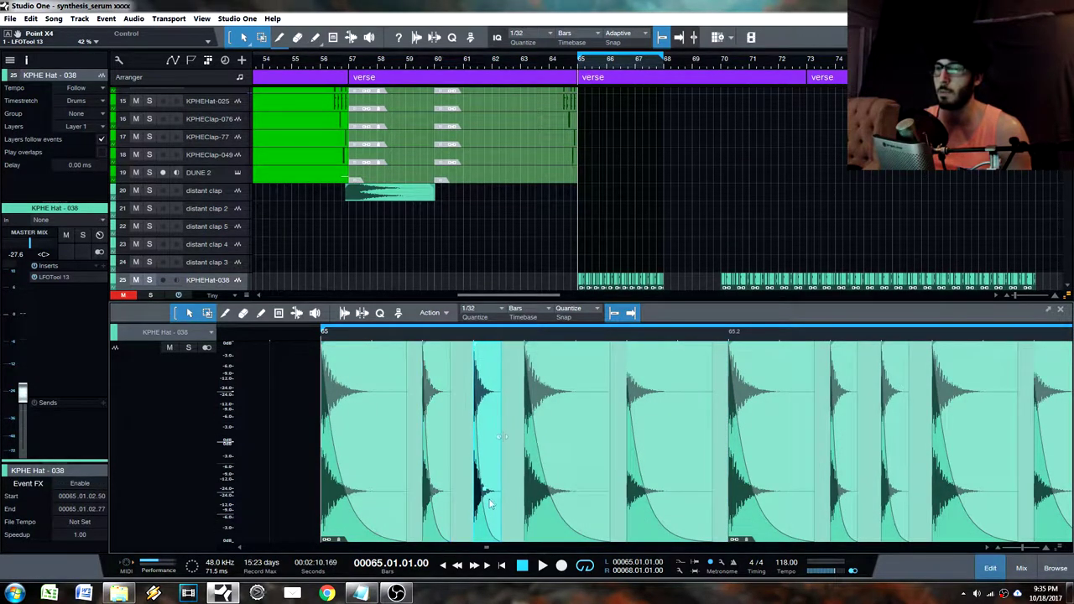
# - Remove LFOTool from the KPHE Hat-038 channel's inserts
pyautogui.click(104, 280)
pyautogui.click(121, 414)
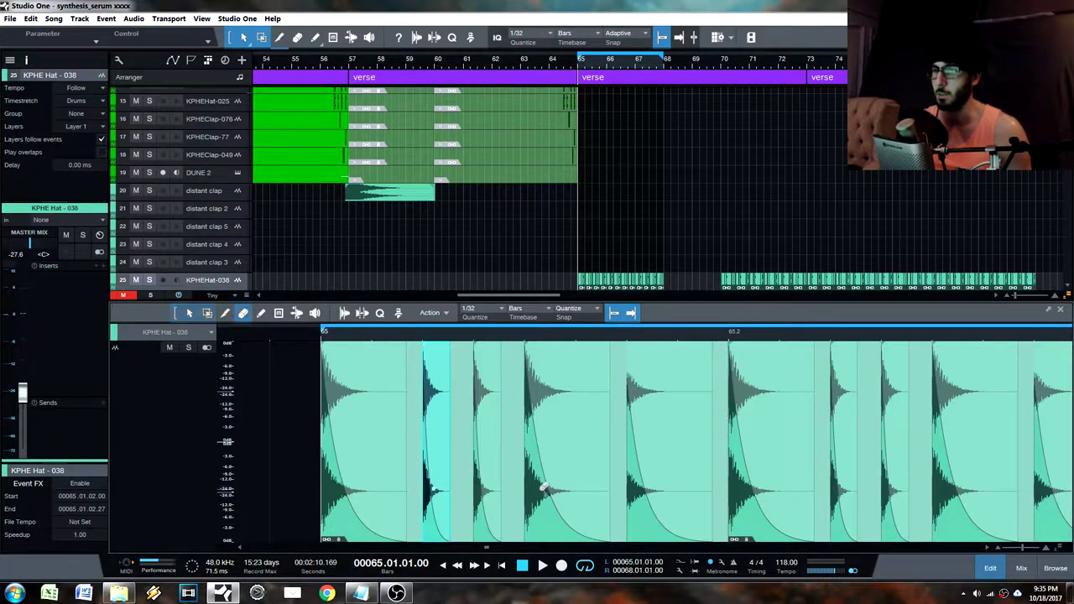
# - Try replacing the hit on the third sixteenth with two short thirty-second hits and listen to the loop
pyautogui.moveTo(486, 530); pyautogui.dragTo(585, 524)
pyautogui.press('space')
pyautogui.press('space')
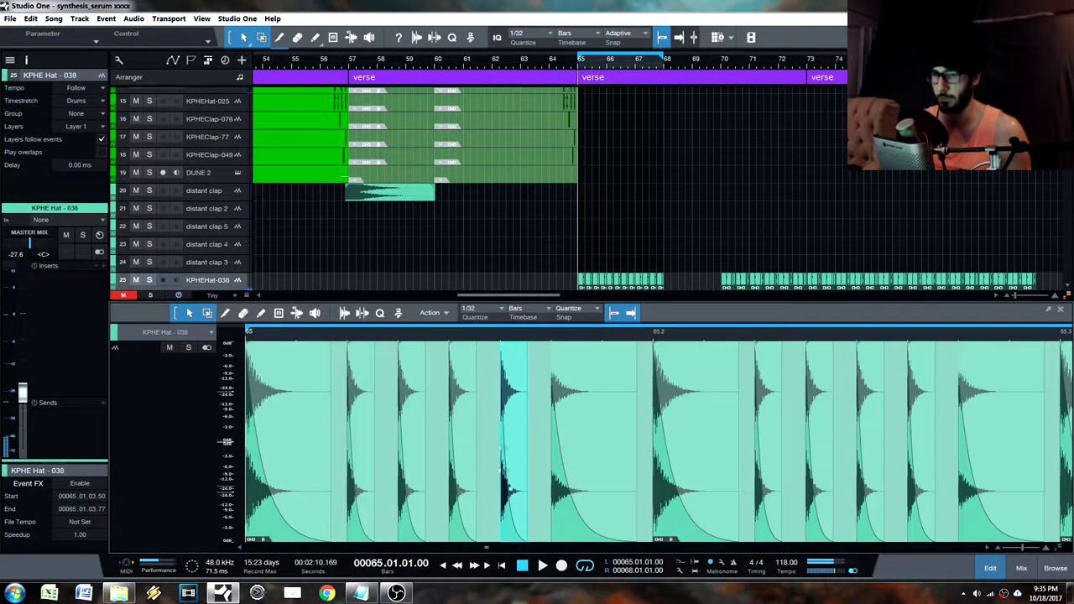
# - Try lengthening the hits on the second and third sixteenths to a thirty-second, erase the extra hit after each, and audition
pyautogui.click(369, 503)
pyautogui.moveTo(474, 504); pyautogui.dragTo(495, 511)
pyautogui.press('4')
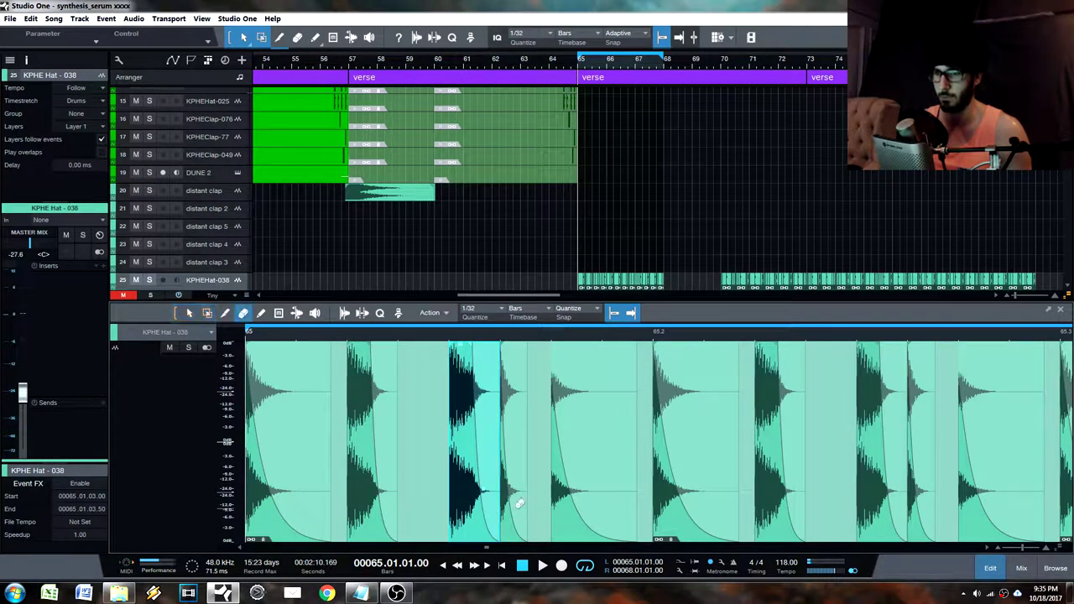
pyautogui.click(517, 502)
pyautogui.press('space')
pyautogui.press('space')
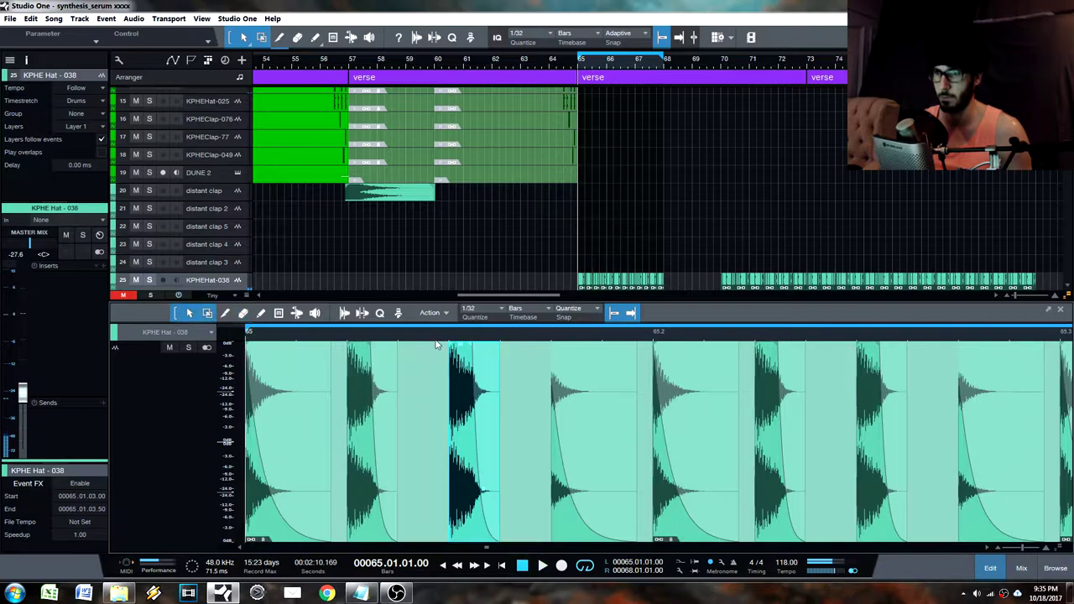
# - Erase the altered hits and refill the second and third sixteenths with duplicates of the clip's first hat hit
pyautogui.press('w')
pyautogui.click(512, 443)
pyautogui.press('1')
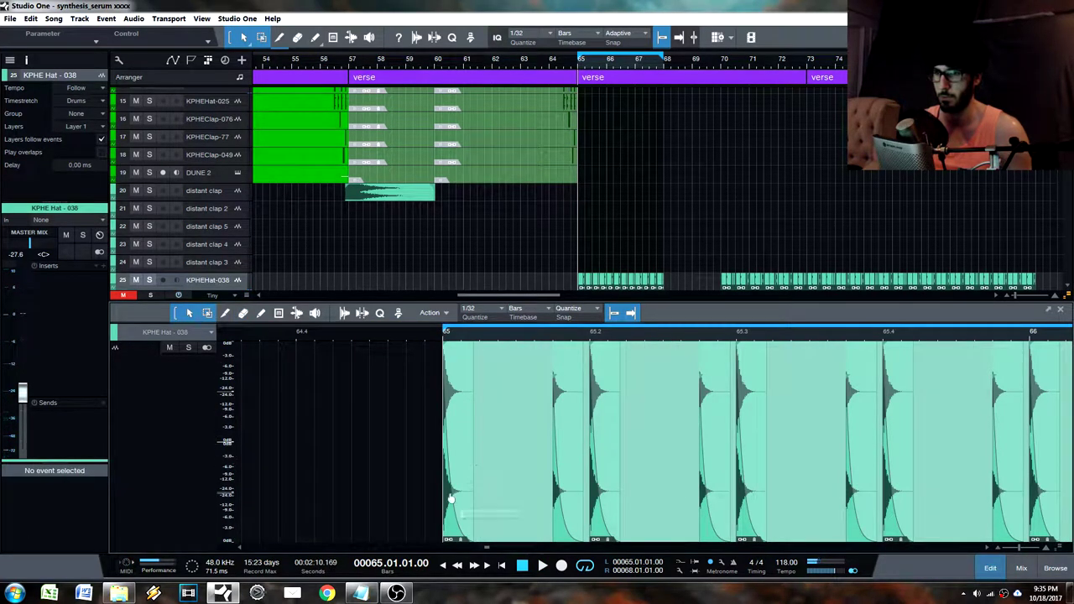
pyautogui.click(450, 532)
pyautogui.press('d')
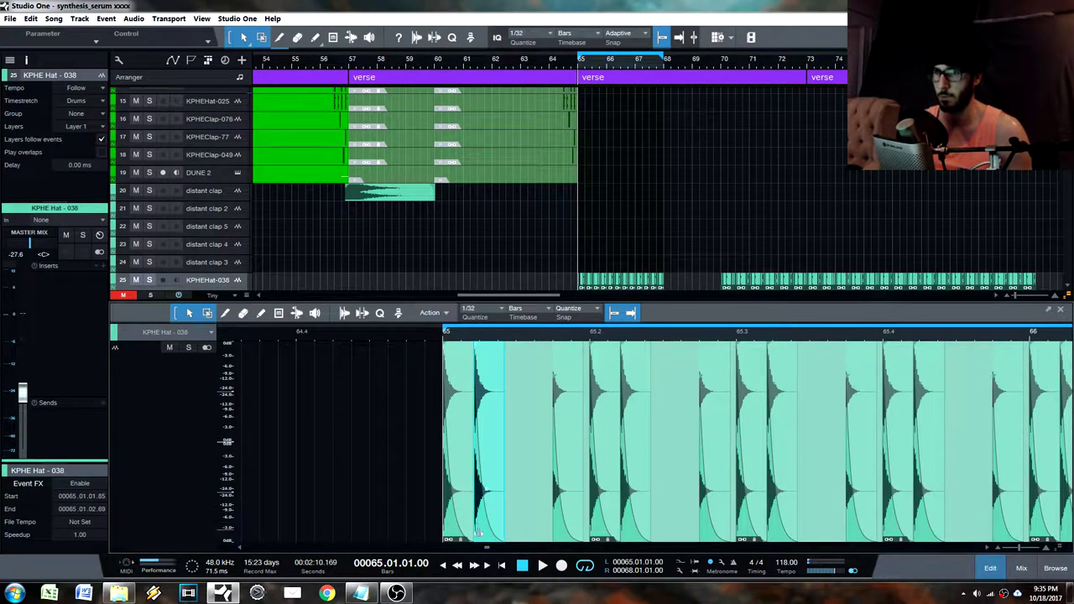
pyautogui.moveTo(472, 521); pyautogui.dragTo(547, 375)
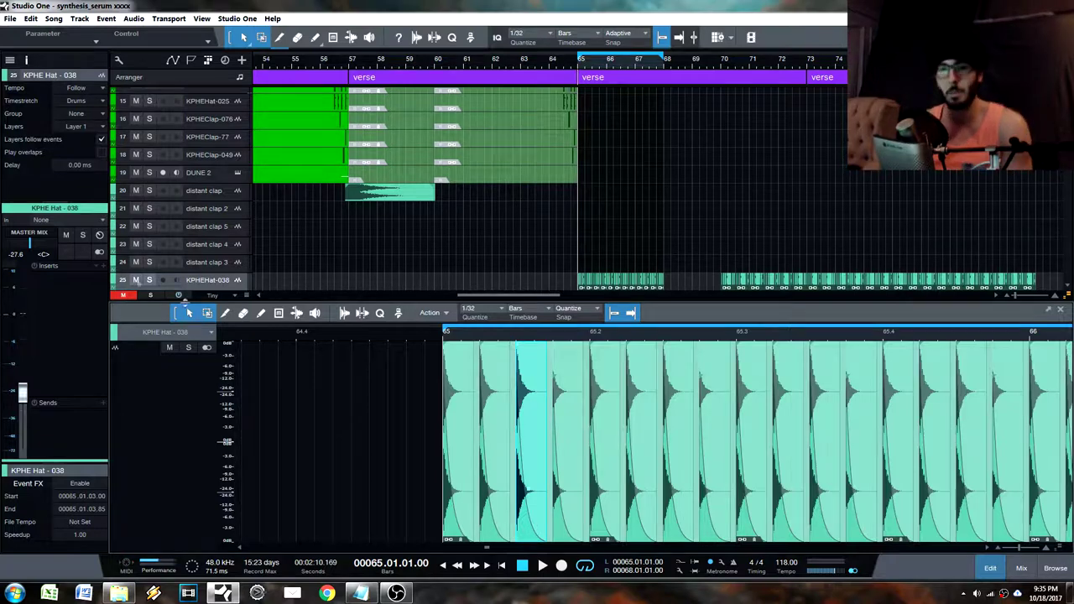
# - Insert LFOTool on the KPHE Hat-038 channel, close its window, and listen to the looped hats
pyautogui.click(98, 264)
pyautogui.write('lfo')
pyautogui.press('Return')
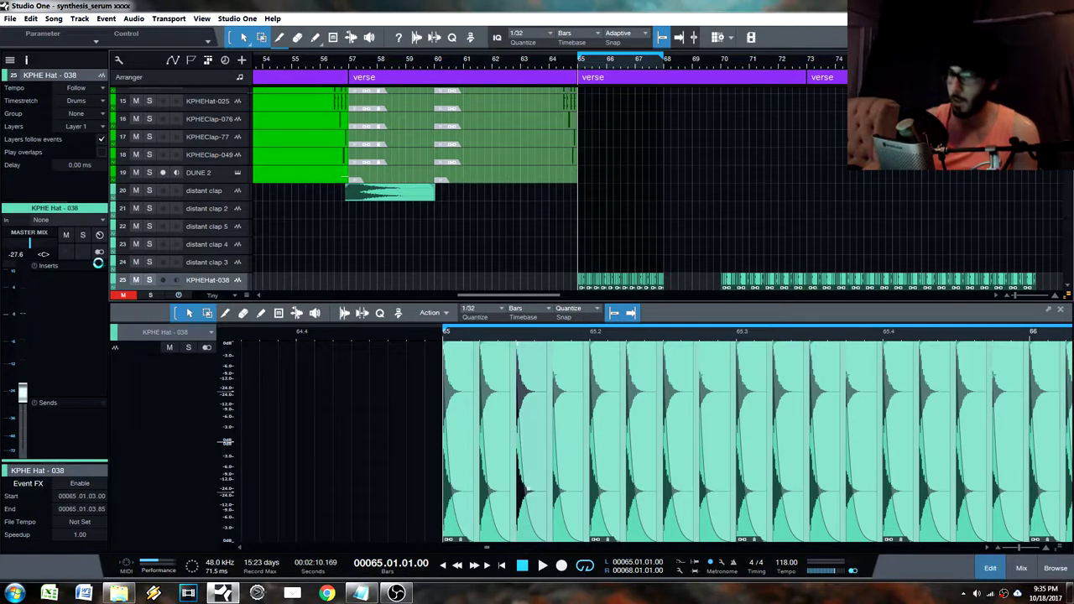
pyautogui.press('Escape')
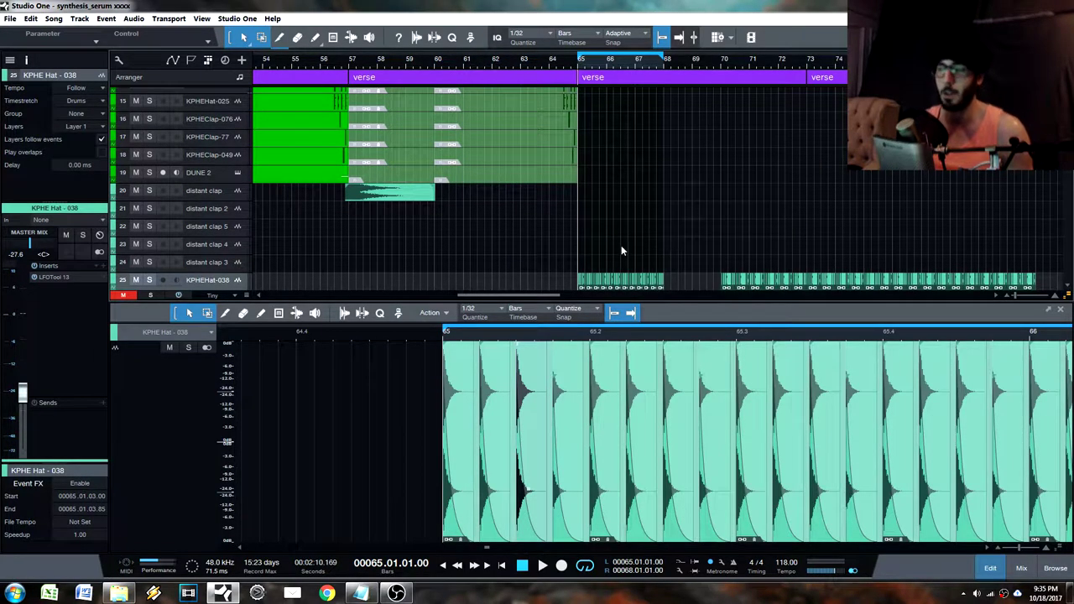
pyautogui.press('space')
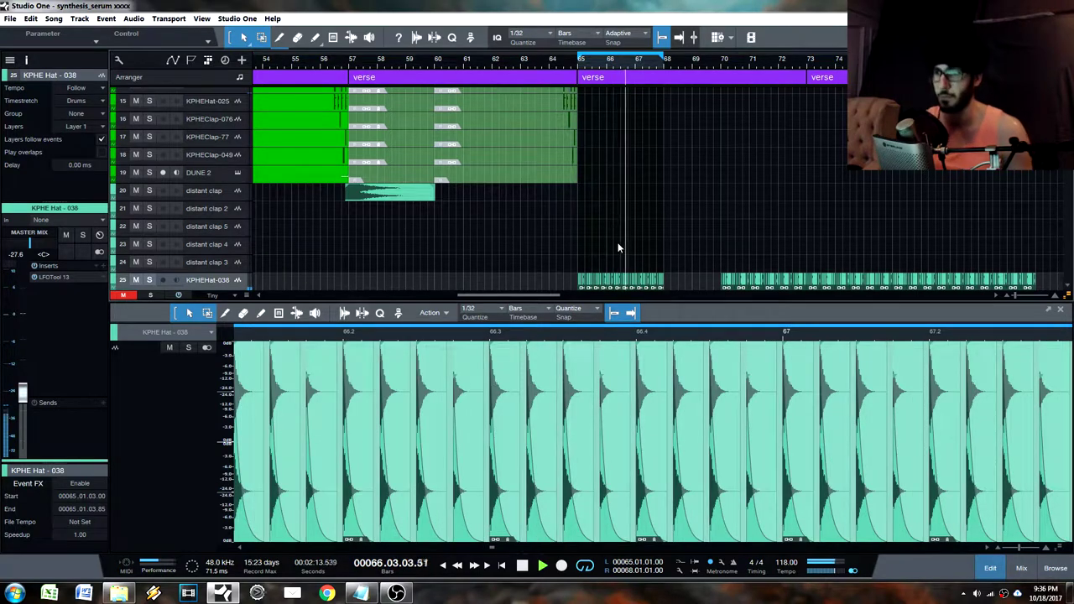
pyautogui.press('space')
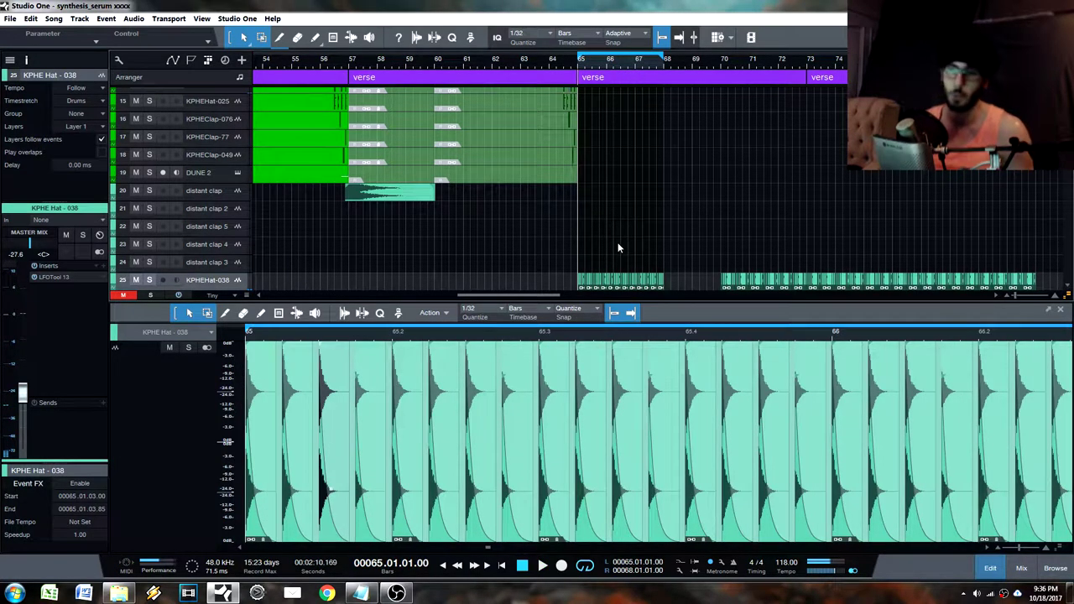
# - Show the mixer and browser, and add a taller empty audio track directly below KPHE Hat-038
pyautogui.click(1022, 568)
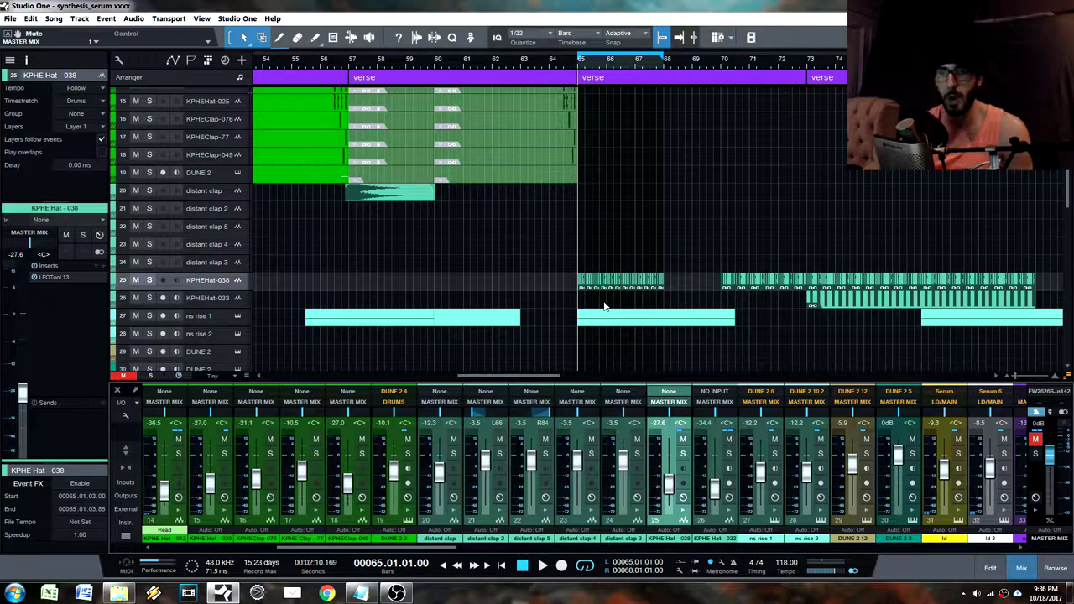
pyautogui.scroll(-2, 858, 206)
pyautogui.press('F5')
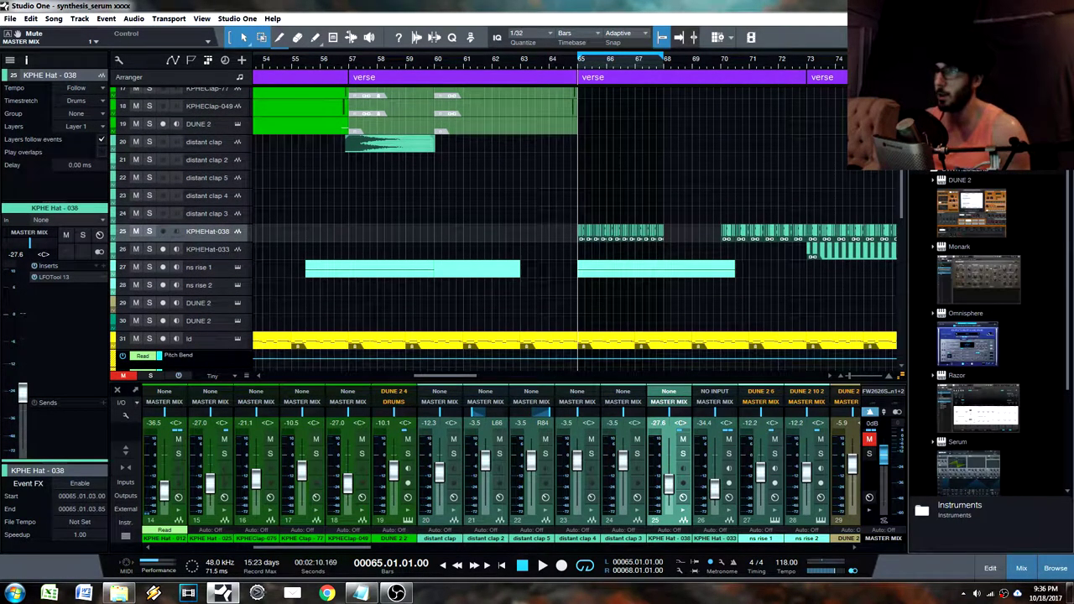
pyautogui.moveTo(592, 67); pyautogui.dragTo(586, 110)
pyautogui.click(418, 235)
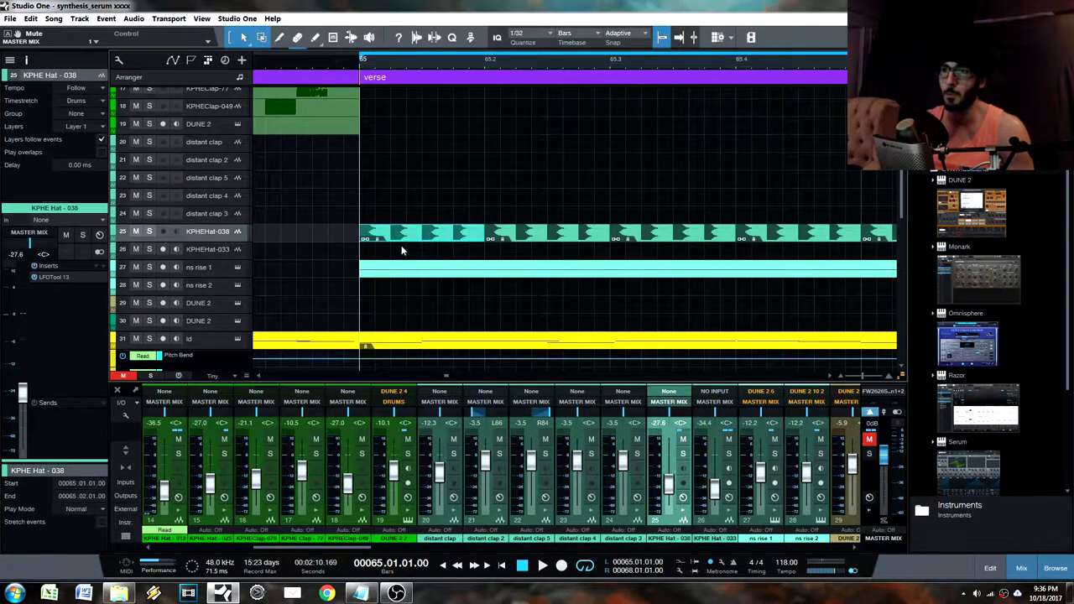
pyautogui.press('t')
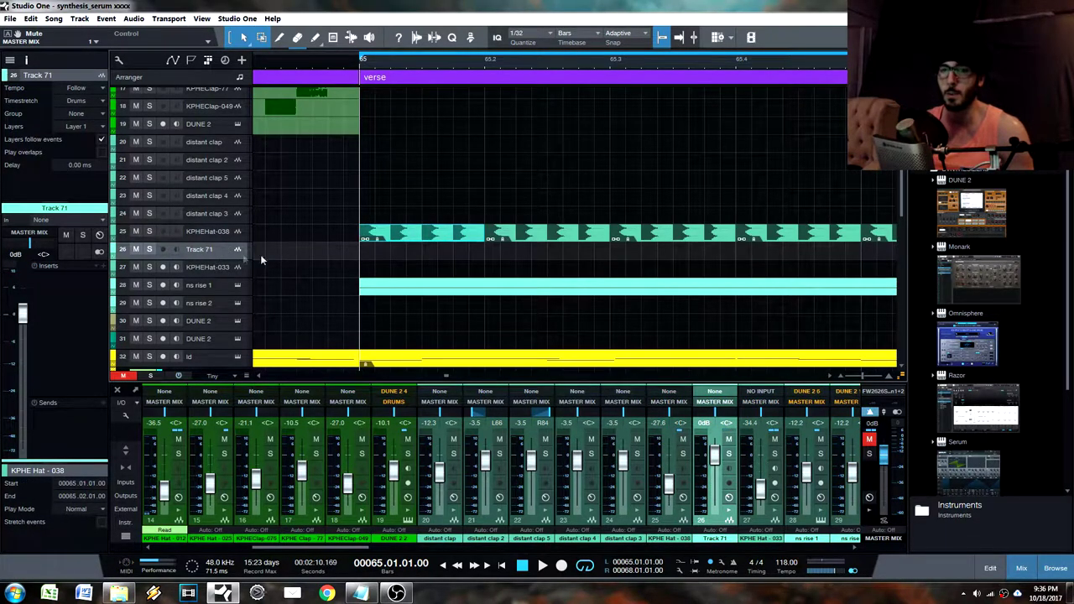
pyautogui.moveTo(217, 260); pyautogui.dragTo(215, 278)
# - Copy the third hat hit from the first clip onto Track 71 at 65.01.03.00 and trim its end to 65.01.03.50
pyautogui.click(414, 239)
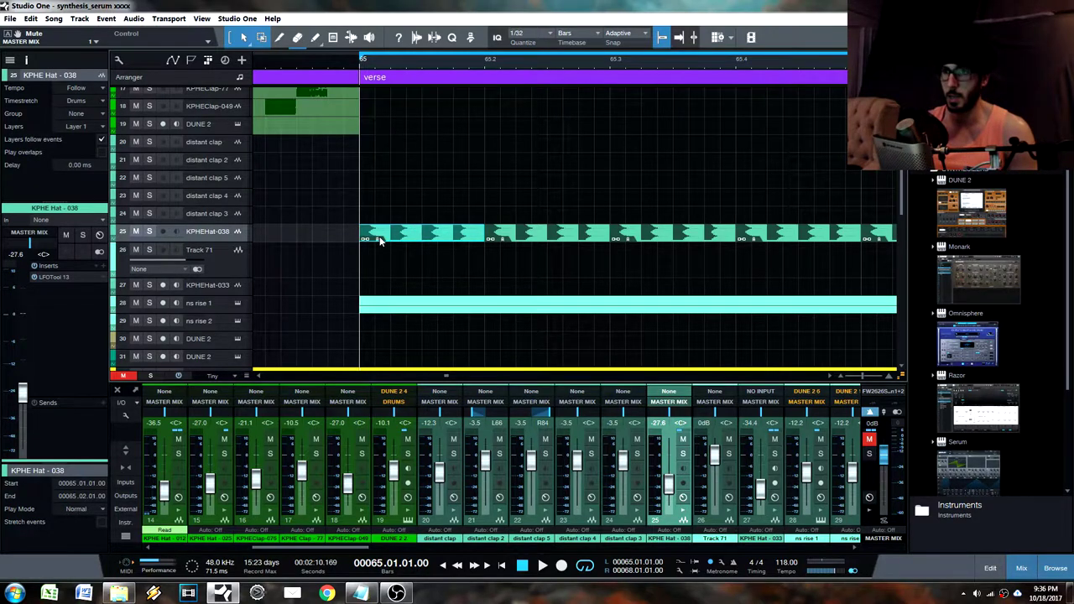
pyautogui.doubleClick(380, 241)
pyautogui.moveTo(480, 515); pyautogui.dragTo(433, 270)
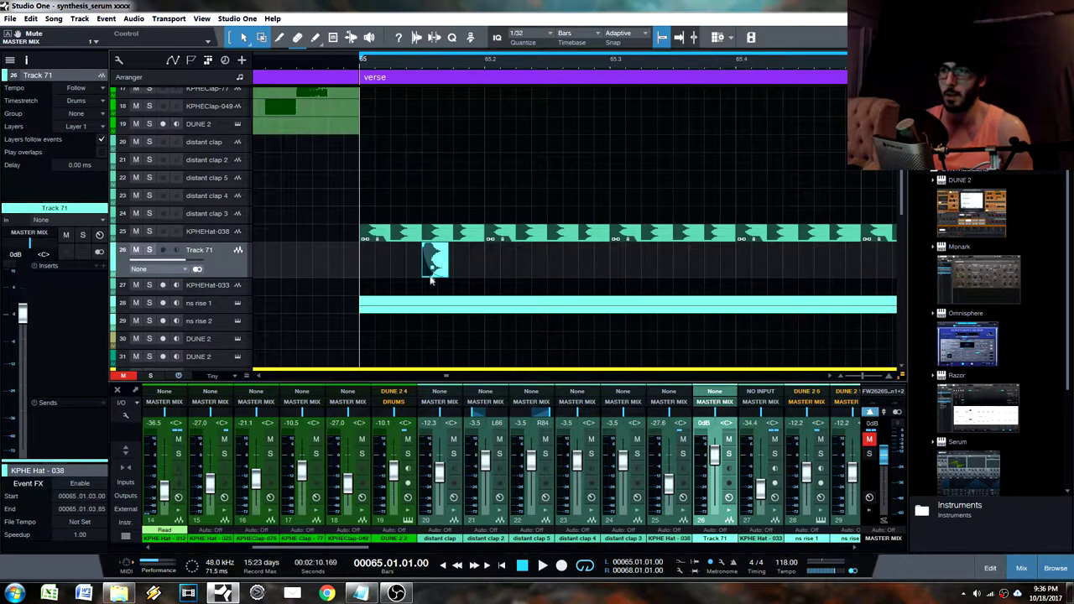
pyautogui.moveTo(448, 268); pyautogui.dragTo(439, 269)
# - Lower Track 71 to -6.7 dB, move its hit to 65.01.04.00, and trim the end to 65.01.04.48
pyautogui.moveTo(404, 64); pyautogui.dragTo(478, 72)
pyautogui.click(173, 260)
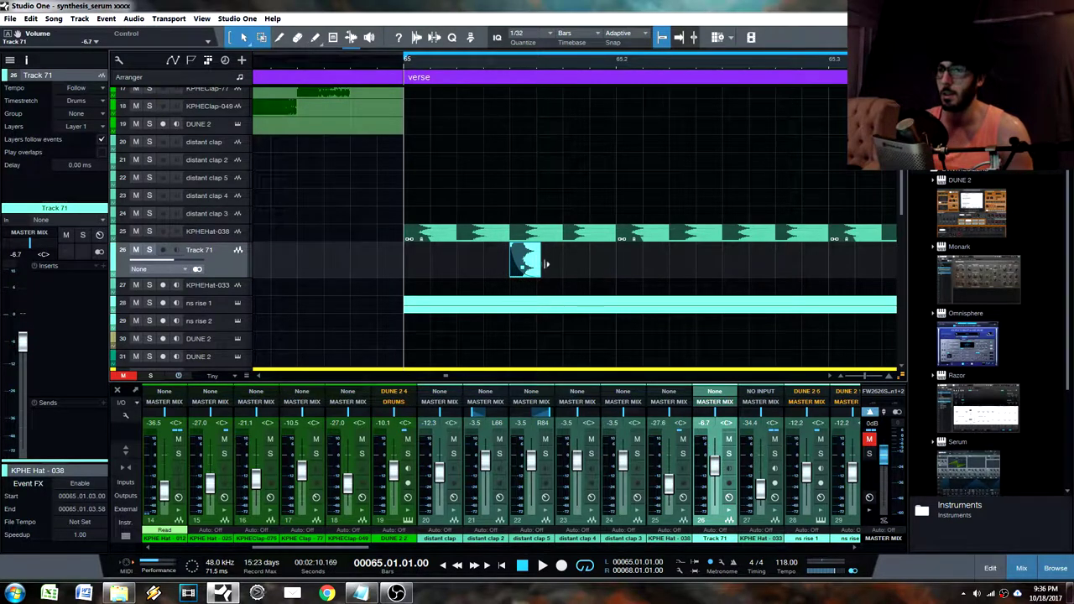
pyautogui.moveTo(518, 277); pyautogui.dragTo(570, 278)
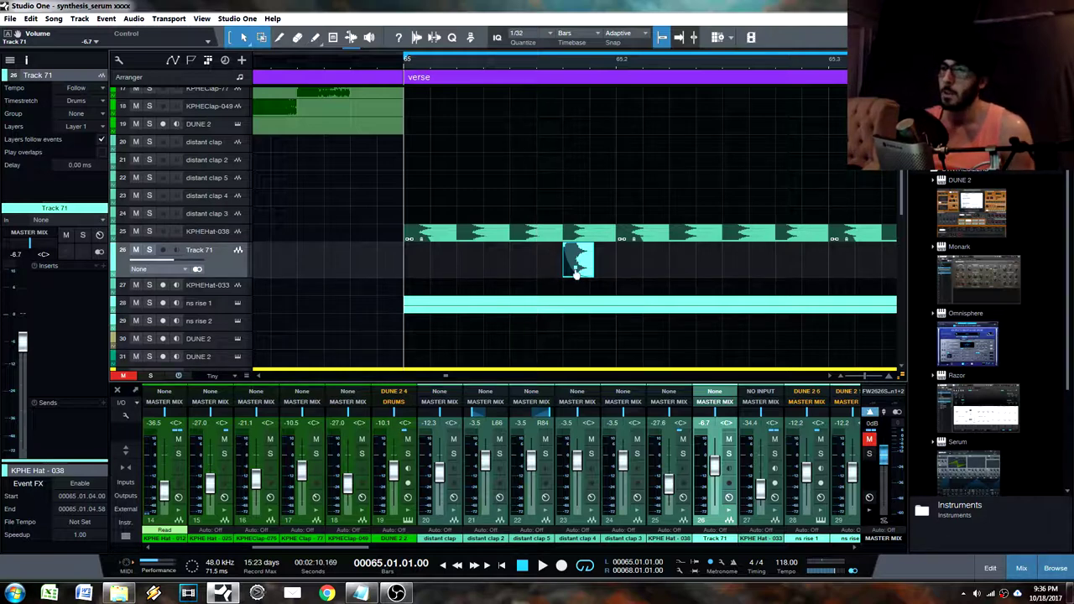
pyautogui.moveTo(576, 267); pyautogui.dragTo(587, 268)
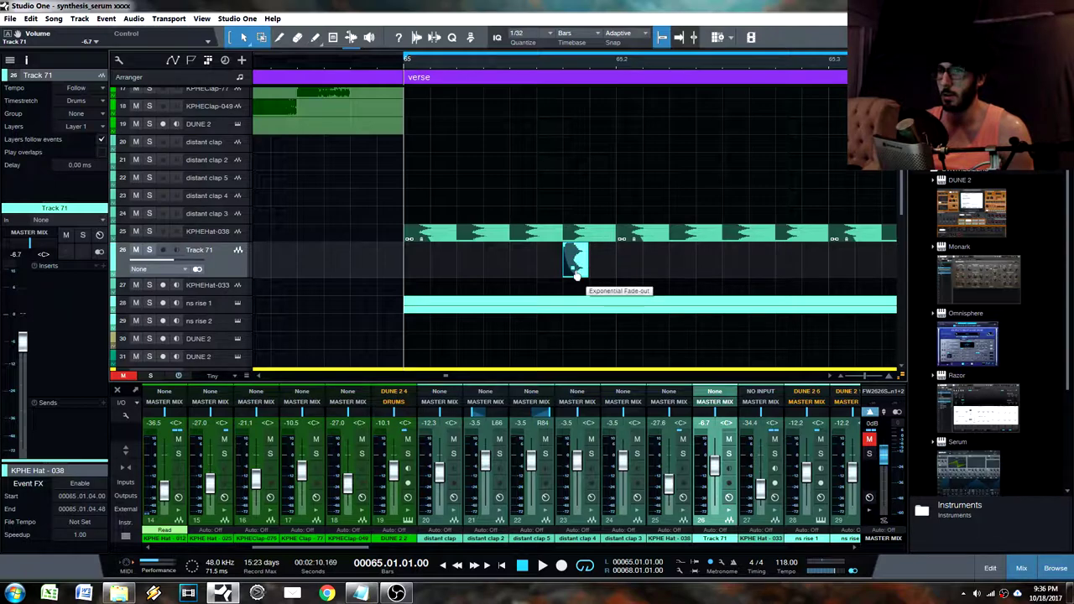
# - Insert the EQuilibrium equalizer on Track 71 and close its window
pyautogui.click(103, 267)
pyautogui.press('Return')
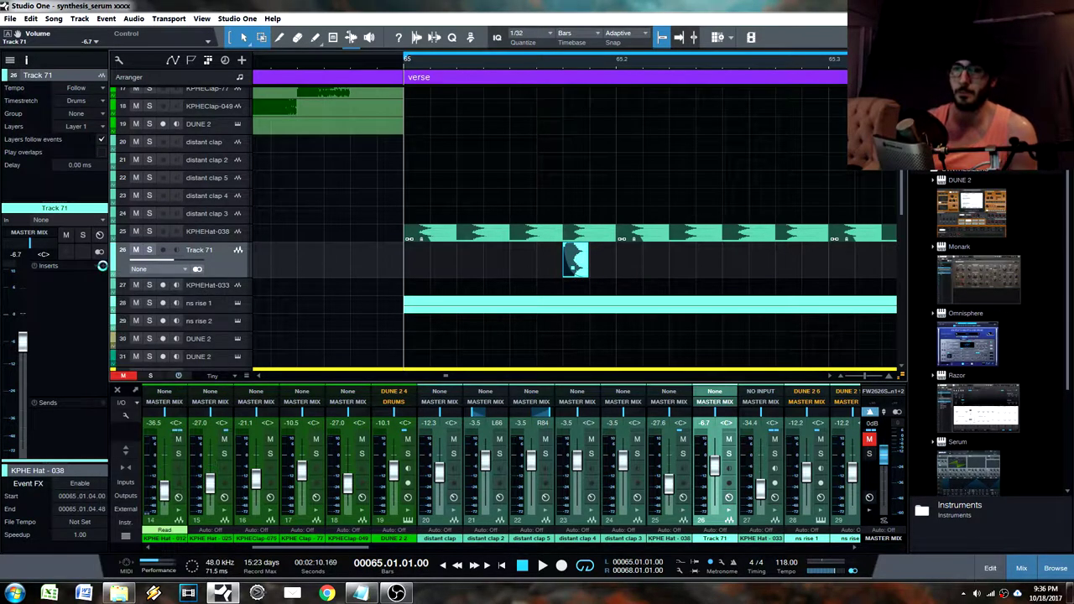
pyautogui.press('Escape')
# - Unmute the master mix and play the verse loop with the added hat hit
pyautogui.press('space')
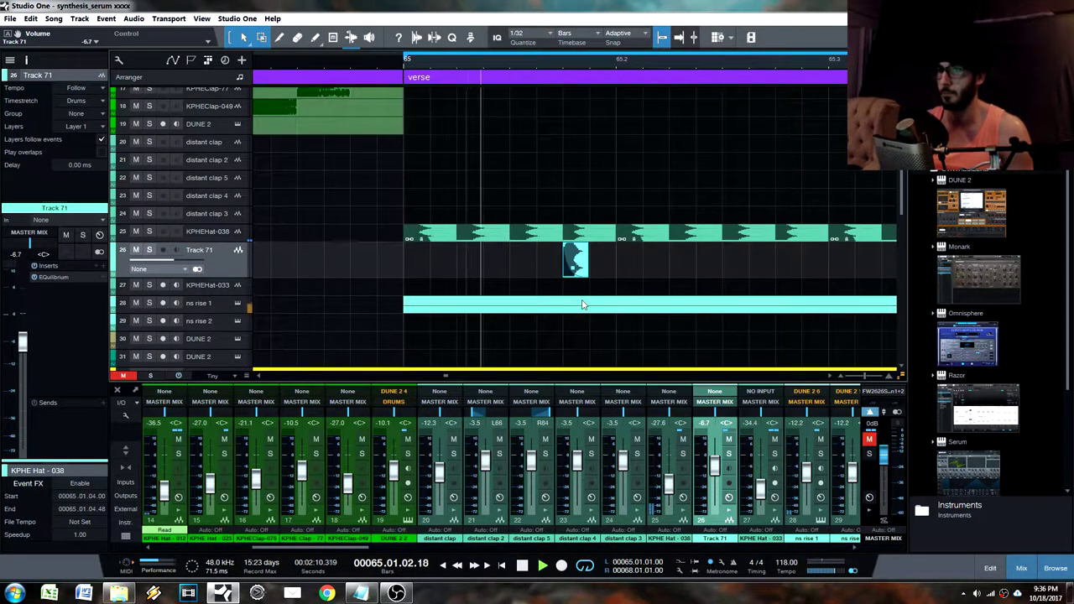
pyautogui.press('space')
pyautogui.click(870, 439)
pyautogui.press('space')
pyautogui.press('space')
pyautogui.press('space')
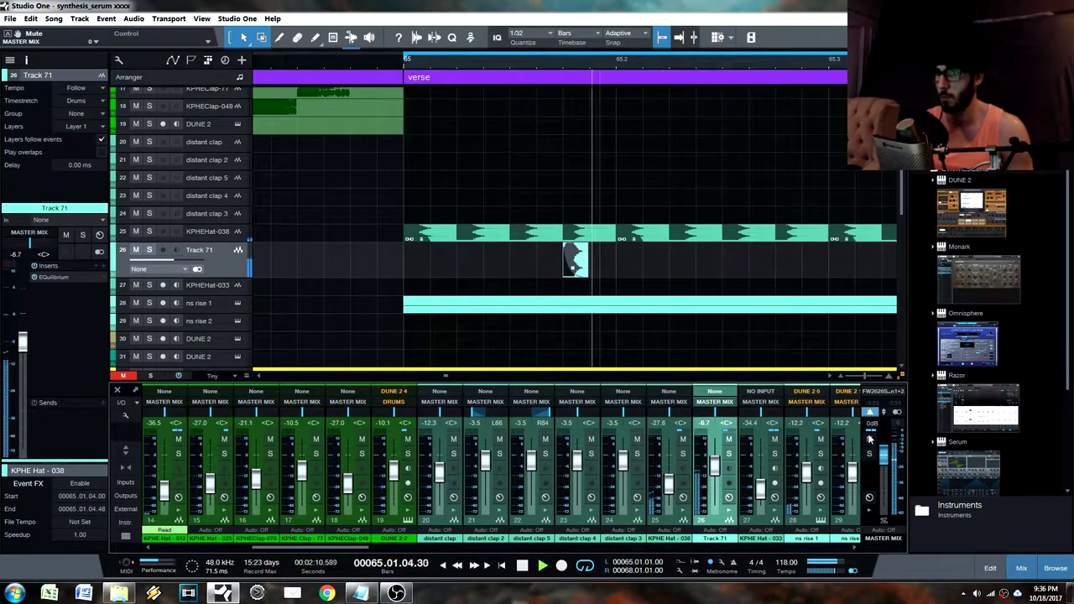
# - Move Track 71's hit to 65.01.03.66, lower the track to -24.4 dB, and audition the loop
pyautogui.moveTo(570, 280); pyautogui.dragTo(546, 260)
pyautogui.moveTo(163, 262); pyautogui.dragTo(152, 262)
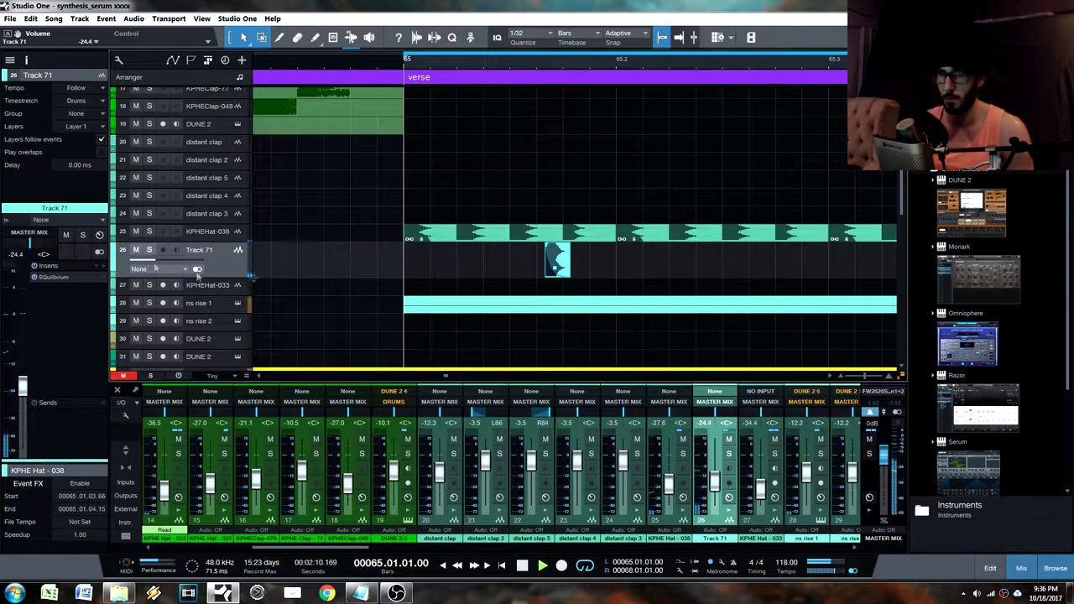
pyautogui.press('space')
pyautogui.press('space')
# - Try Track 71's hit at 65.02.01.50 and audition the loop
pyautogui.moveTo(555, 267); pyautogui.dragTo(657, 275)
pyautogui.press('space')
pyautogui.press('space')
pyautogui.press('space')
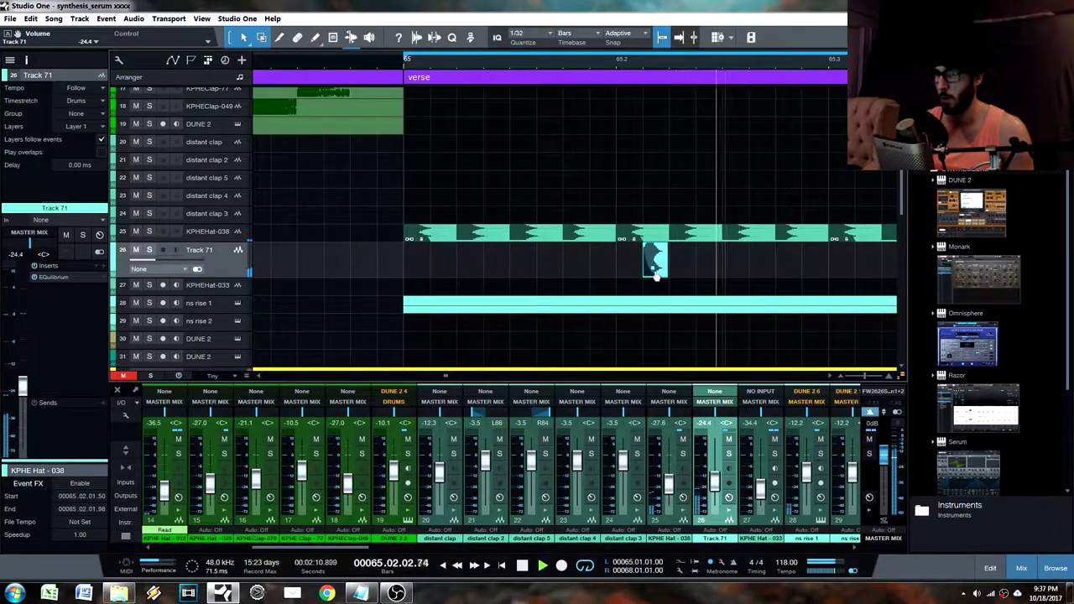
pyautogui.press('space')
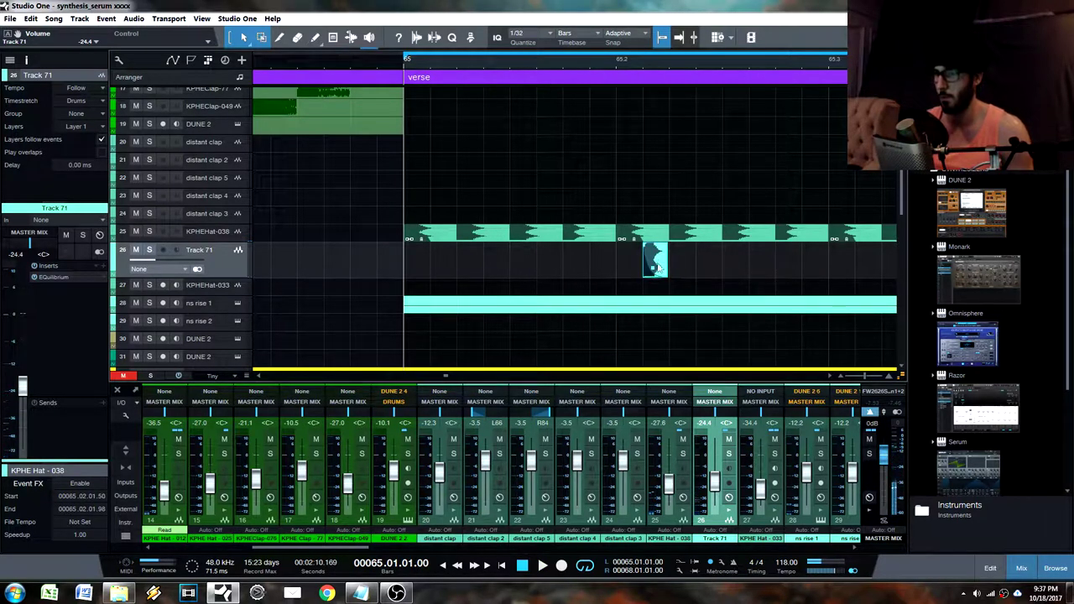
# - Reverse Track 71's hit, move it to 65.02.02.50, and audition the loop
pyautogui.click(658, 256)
pyautogui.click(656, 271)
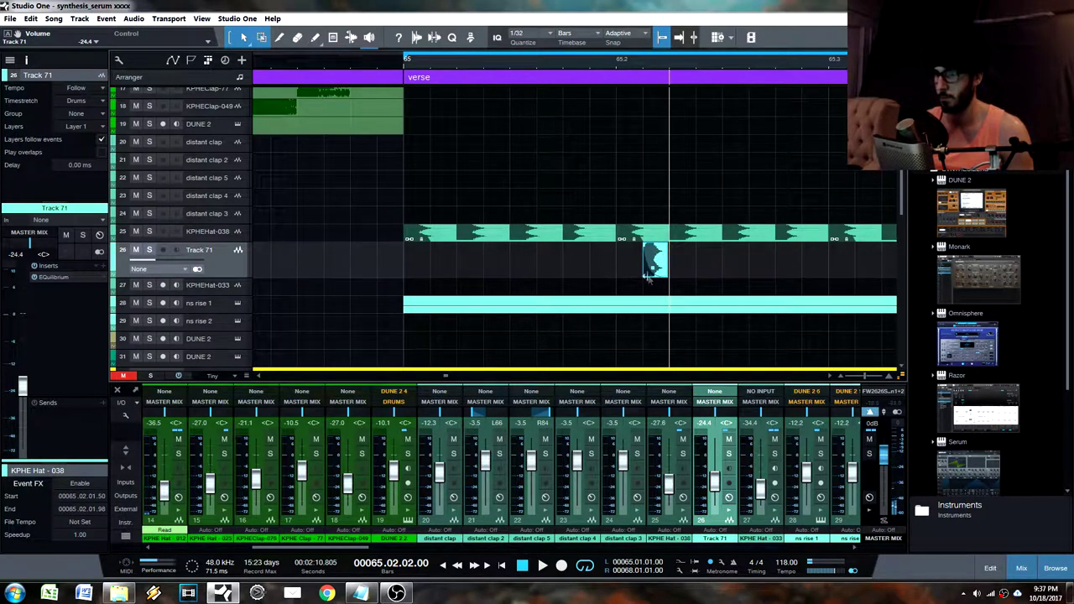
pyautogui.moveTo(646, 251); pyautogui.dragTo(705, 280)
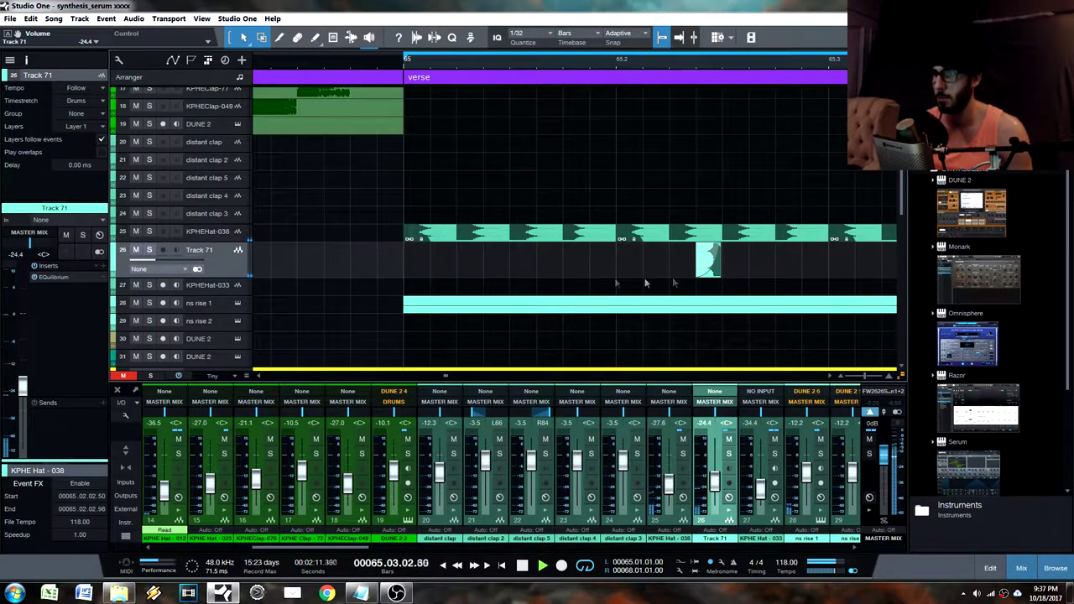
pyautogui.press('space')
pyautogui.press('space')
pyautogui.press('space')
# - Copy the reversed hit to 65.01.02.51 and shape its exponential fade-in
pyautogui.moveTo(716, 277); pyautogui.dragTo(506, 274)
pyautogui.press('space')
pyautogui.press('space')
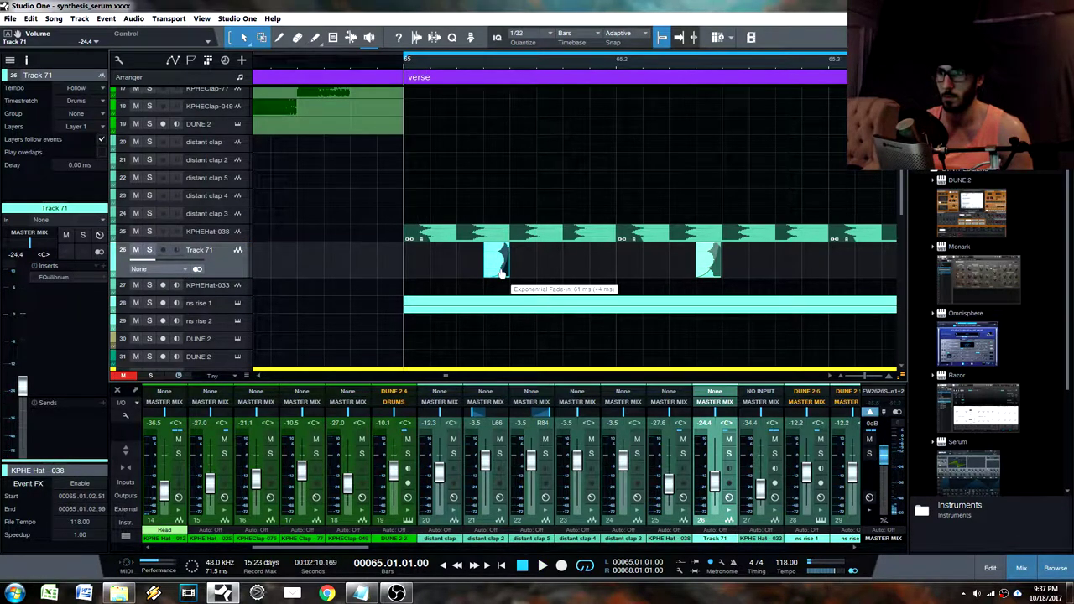
# - Adjust the clip volume of the two reversed hits while auditioning the loop
pyautogui.press('space')
pyautogui.press('space')
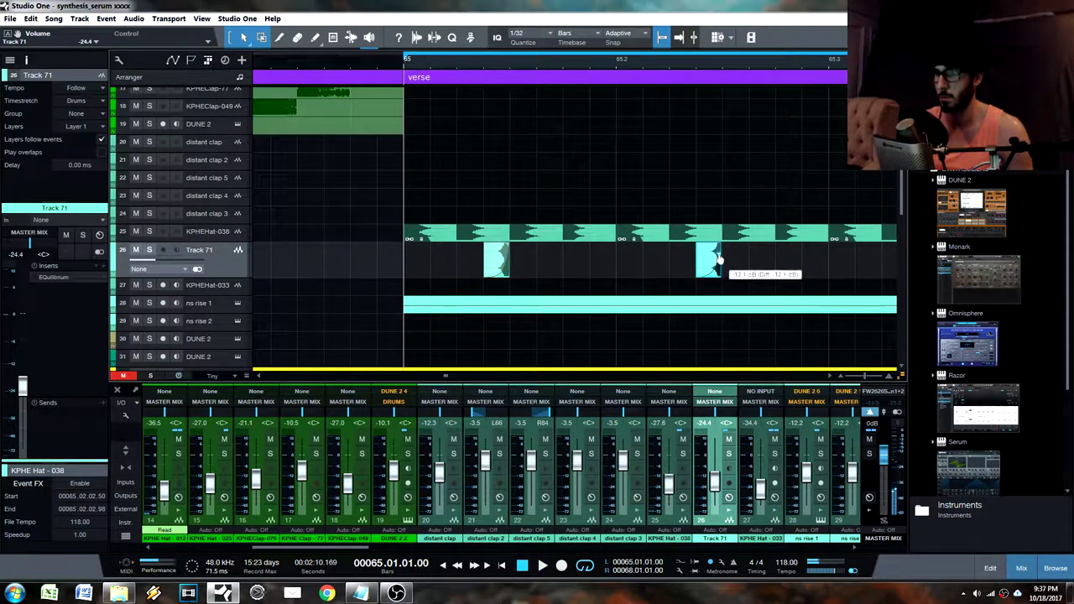
pyautogui.press('space')
pyautogui.press('space')
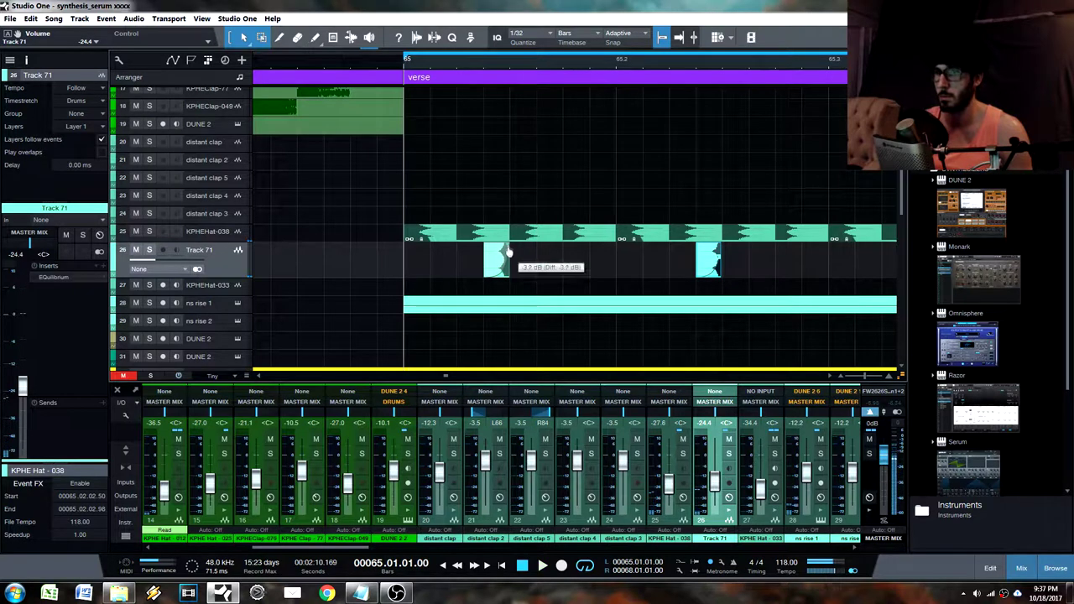
# - Adjust the earlier reversed hit to run from 65.01.02.55 to 65.01.03.00 and listen to it
pyautogui.moveTo(502, 68); pyautogui.dragTo(537, 137)
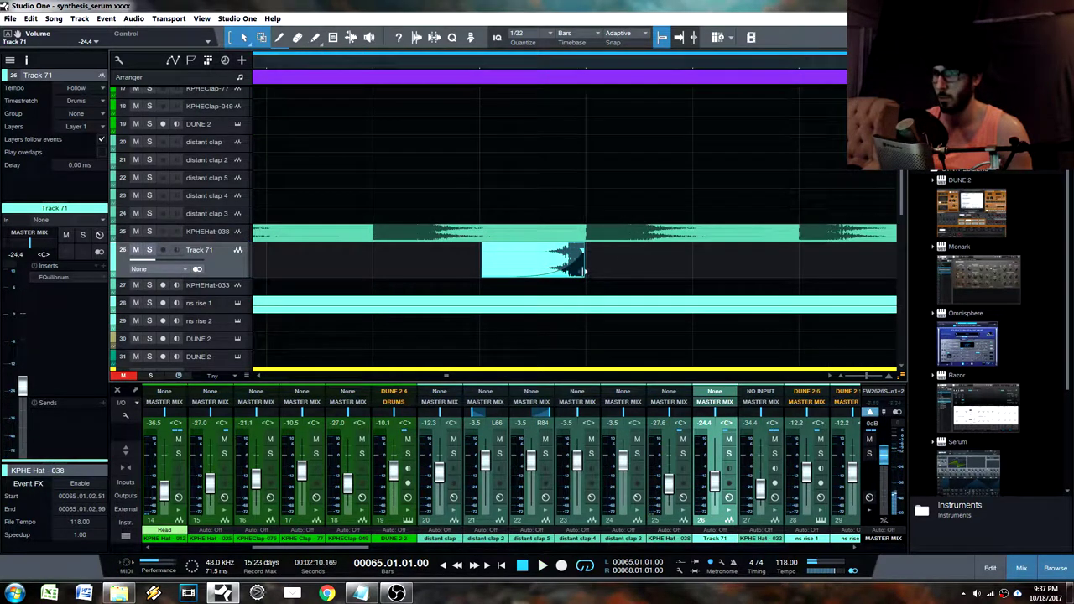
pyautogui.moveTo(585, 273)
pyautogui.mouseDown()
pyautogui.moveTo(576, 273)
pyautogui.moveTo(586, 272)
pyautogui.mouseUp()
pyautogui.press('space')
pyautogui.press('space')
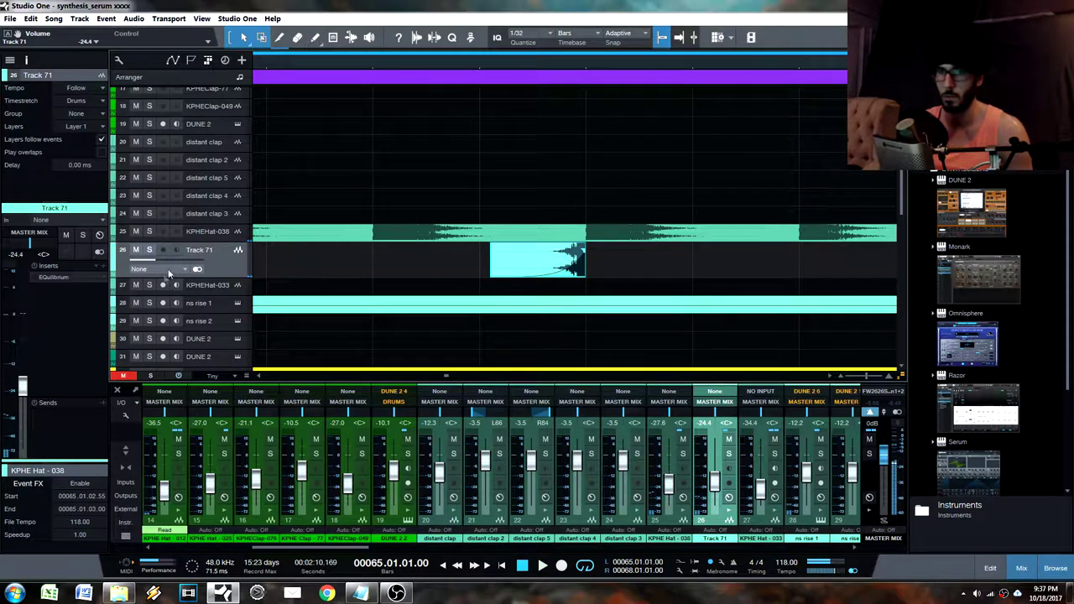
# - Set the Band 2 frequency of Track 71's EQuilibrium to 5814 Hz and close the equalizer
pyautogui.click(73, 279)
pyautogui.moveTo(851, 314); pyautogui.dragTo(775, 314)
pyautogui.press('Escape')
# - Erase the reversed hit at 65.02.02.50 from Track 71 and return to the Arrow tool
pyautogui.moveTo(613, 66); pyautogui.dragTo(458, 27)
pyautogui.click(530, 246)
pyautogui.press('4')
pyautogui.click(524, 264)
pyautogui.press('1')
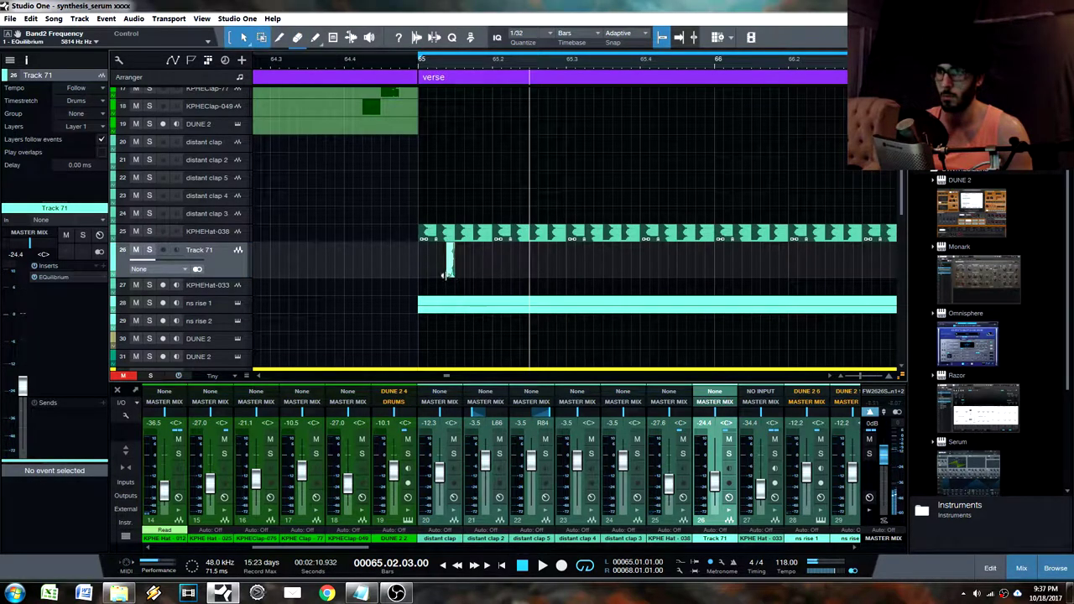
# - Copy the remaining reversed hit to 65.02.01.50 on Track 71 and play the loop from its start
pyautogui.moveTo(451, 271); pyautogui.dragTo(504, 269)
pyautogui.press('space')
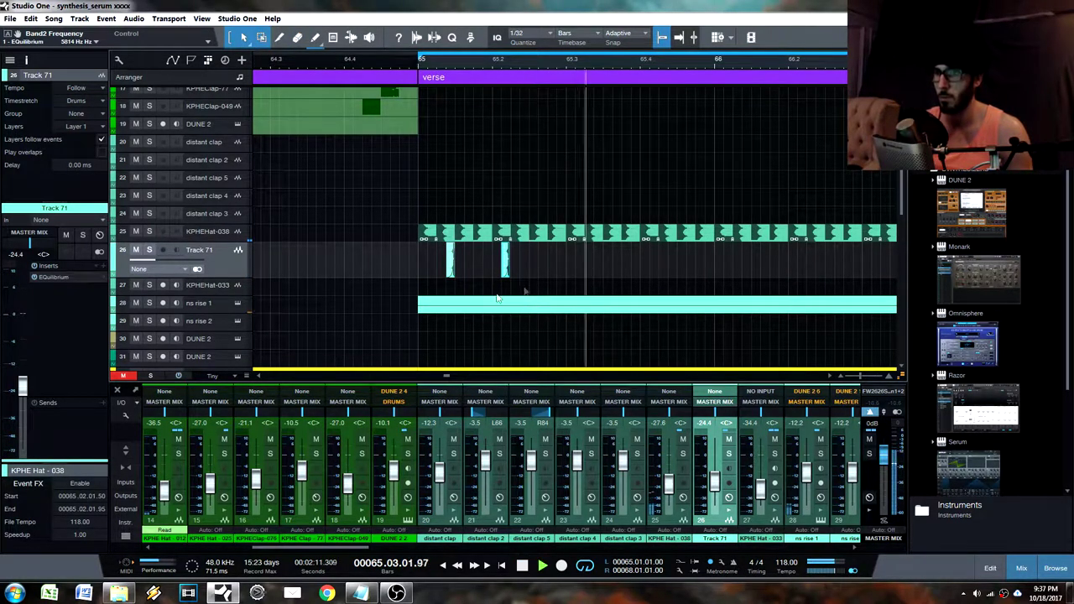
pyautogui.press('space')
pyautogui.press('KP_1')
pyautogui.press('space')
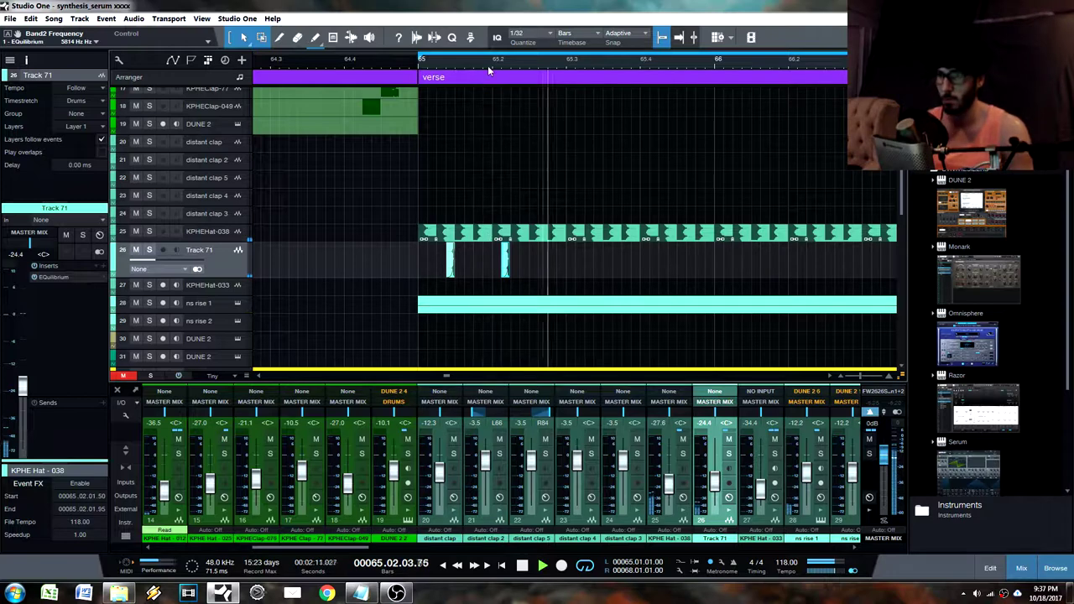
# - Adjust the second reversed hit on Track 71 to run from 65.02.02.55 to 65.02.03.00 and listen to the loop
pyautogui.press('space')
pyautogui.moveTo(489, 67); pyautogui.dragTo(503, 92)
pyautogui.moveTo(562, 269); pyautogui.dragTo(639, 272)
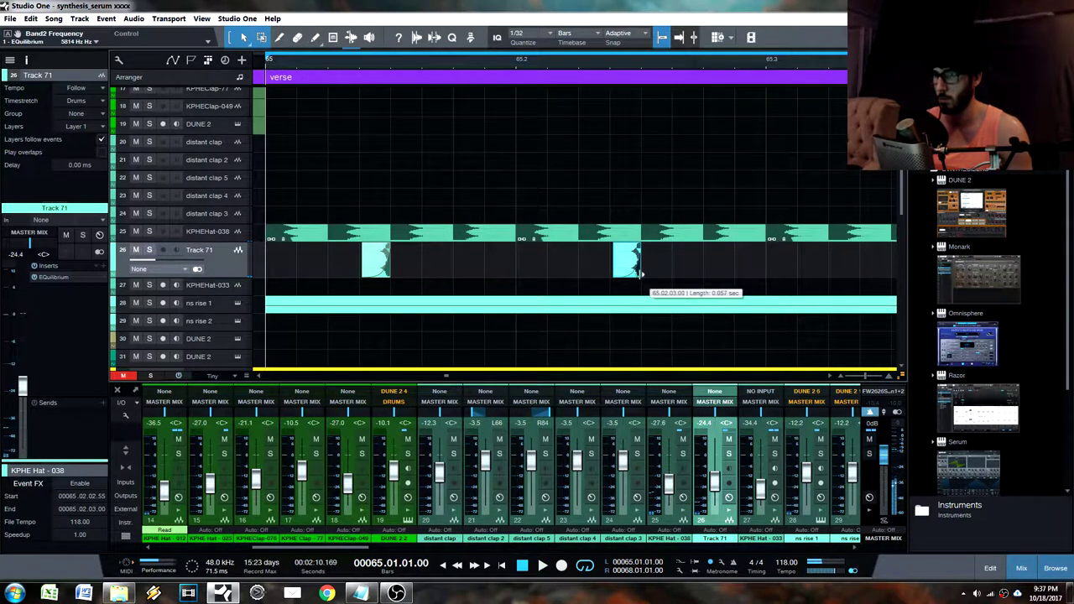
pyautogui.press('space')
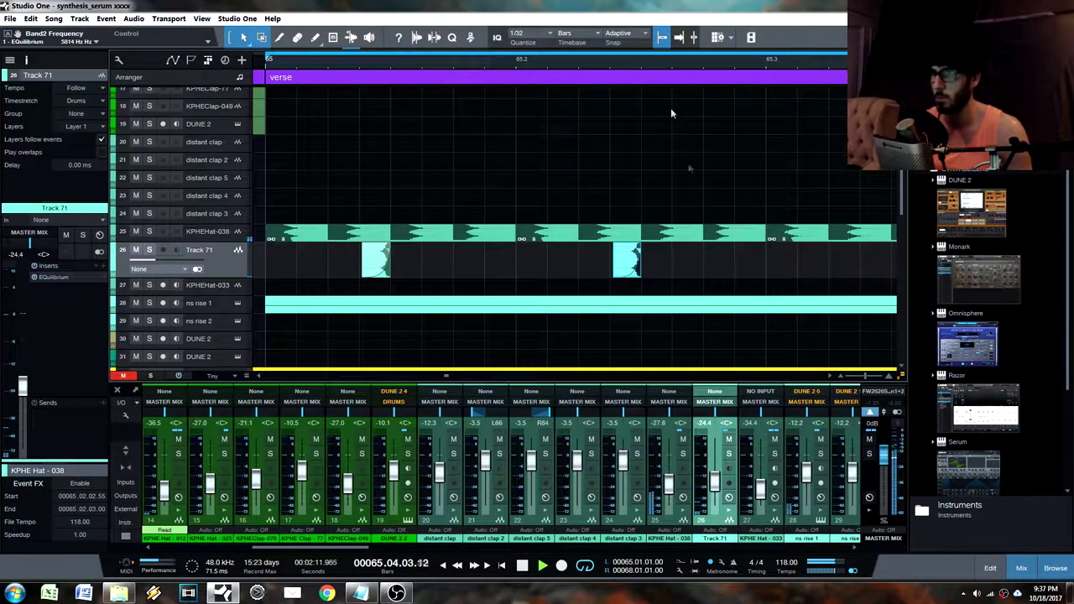
pyautogui.press('space')
# - Merge the two reversed hits on Track 71 into one audio part starting at 65.01.01.00
pyautogui.moveTo(630, 63); pyautogui.dragTo(601, 38)
pyautogui.moveTo(623, 270); pyautogui.dragTo(464, 252)
pyautogui.press('g')
# - Cut the Track 71 part at 65.03.01.00, erase the remainder, and repeat the two-beat part up to 68.01.01.00
pyautogui.press('3')
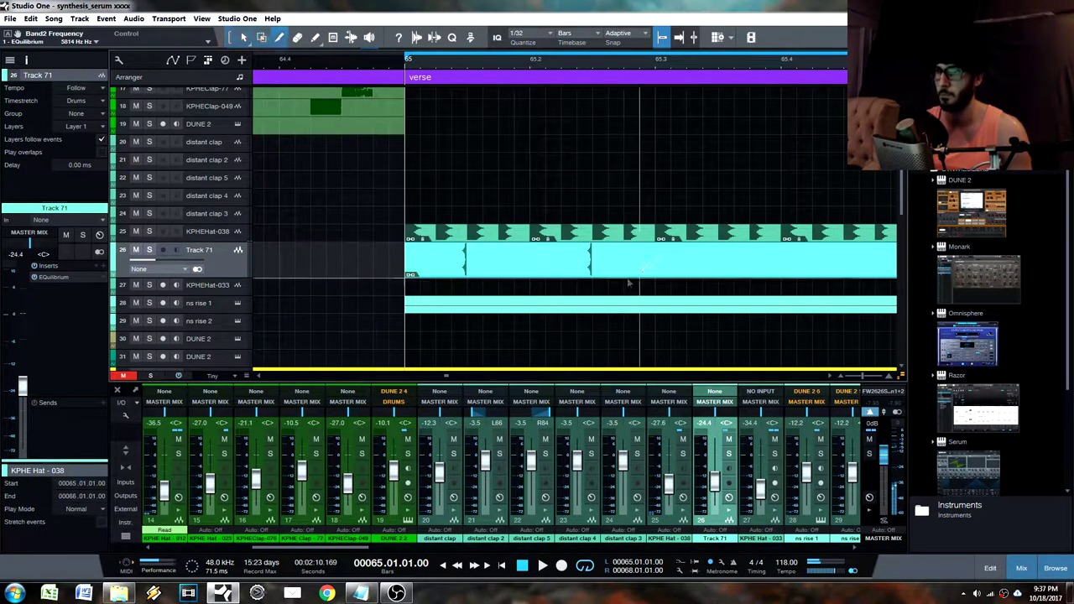
pyautogui.click(655, 271)
pyautogui.press('4')
pyautogui.click(661, 270)
pyautogui.press('1')
pyautogui.scroll(-5, 601, 66)
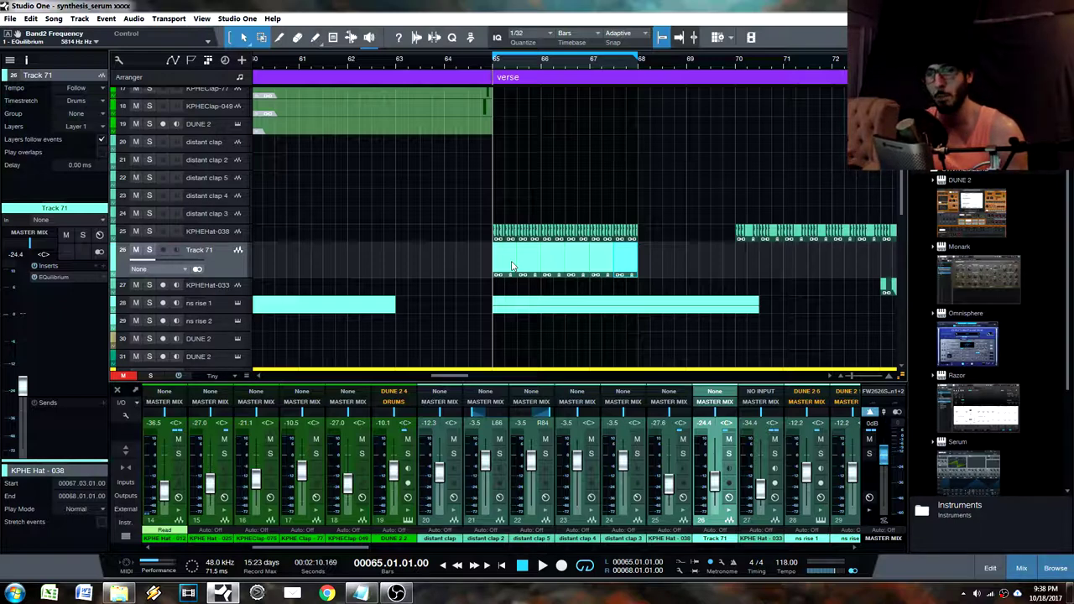
# - Select the first two-beat part on Track 71 at the start of the verse and play it
pyautogui.moveTo(529, 62); pyautogui.dragTo(511, 67)
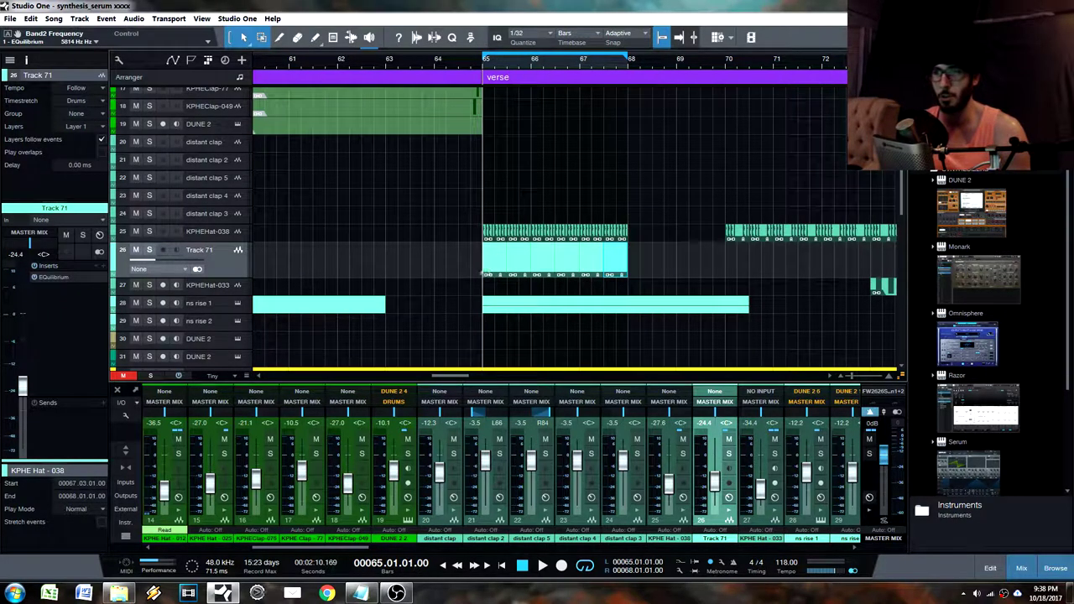
pyautogui.click(491, 269)
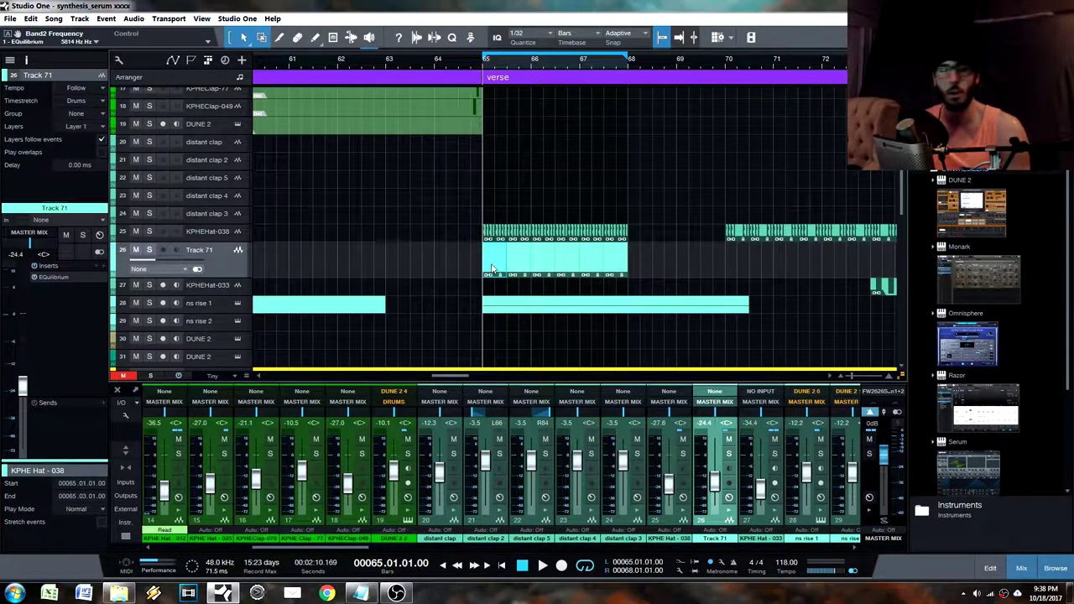
pyautogui.press('space')
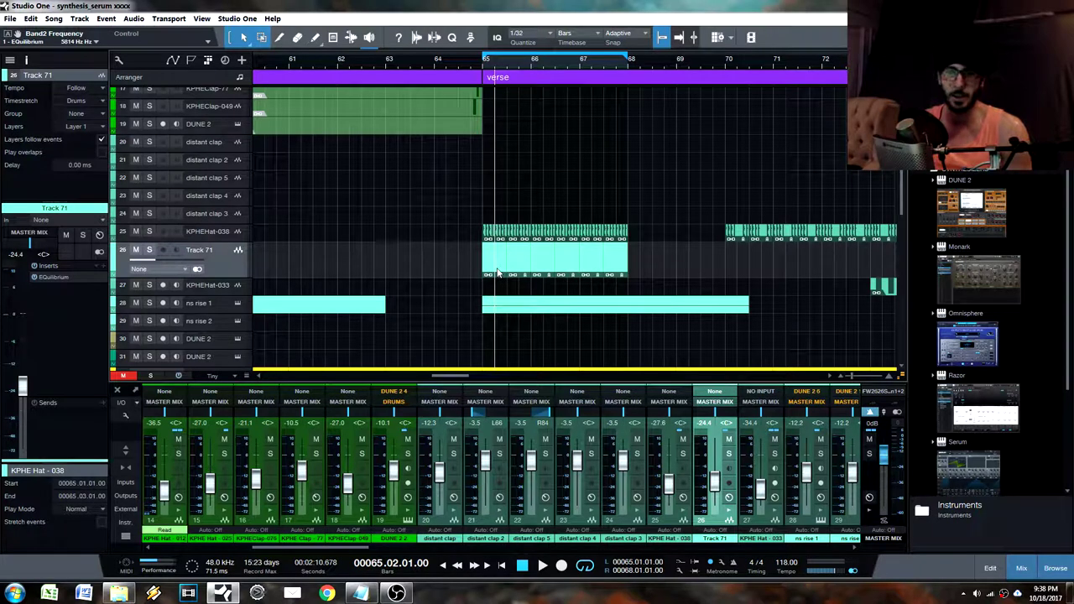